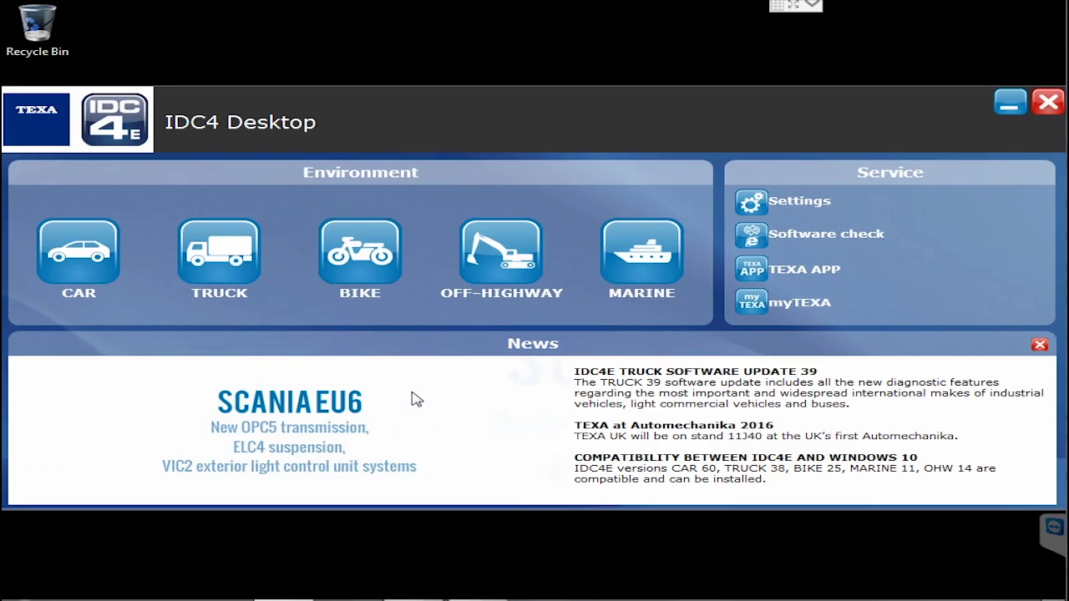
- Open the off-highway Agricultural Vehicles category and browse its list of makes
left_click(515, 265)
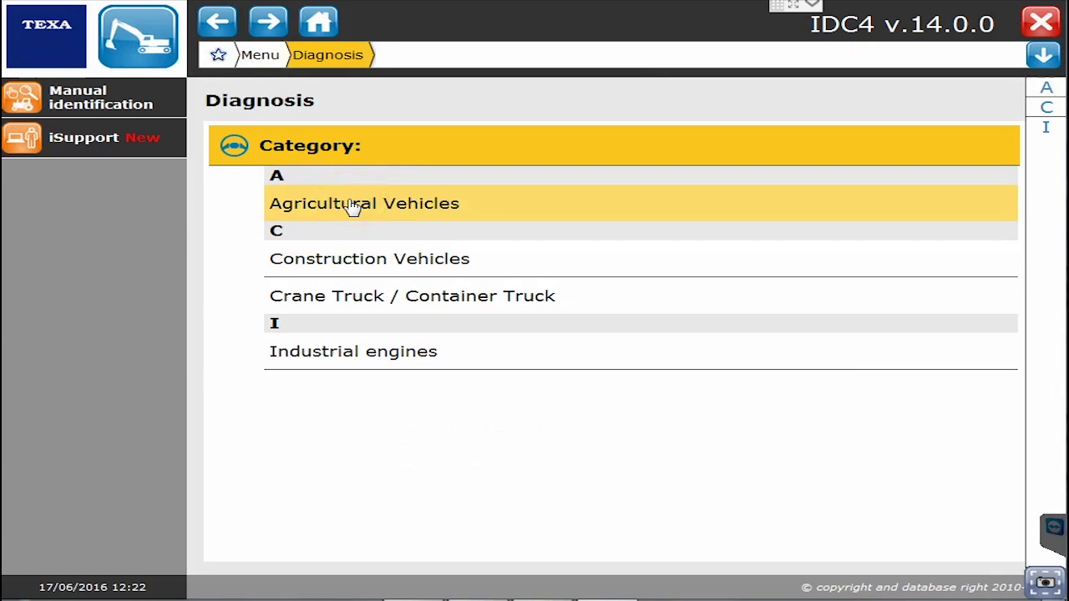
left_click(328, 207)
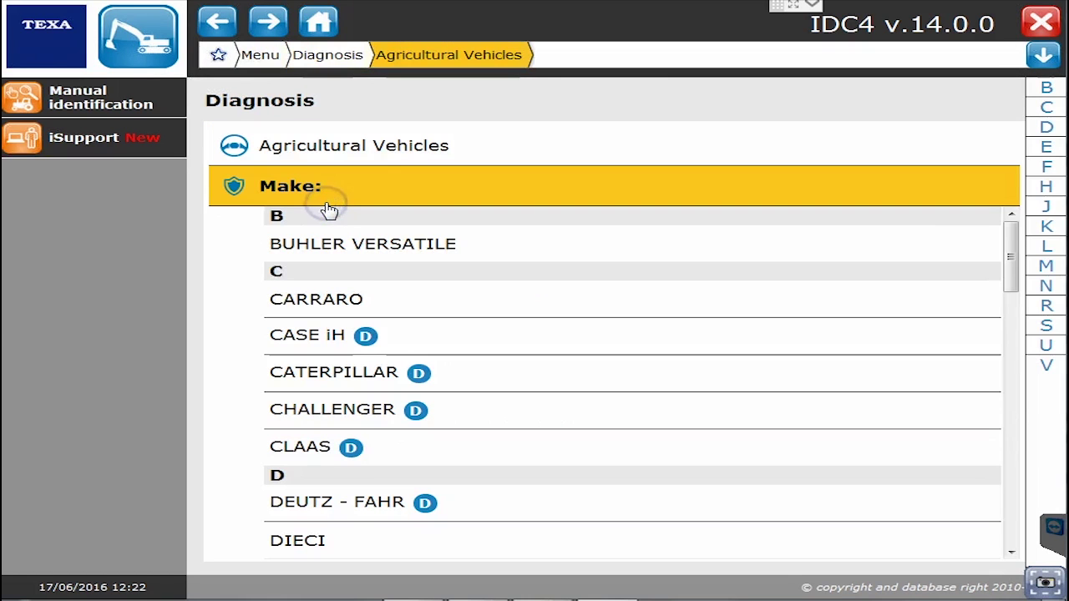
scroll(473, 273, "down", 1)
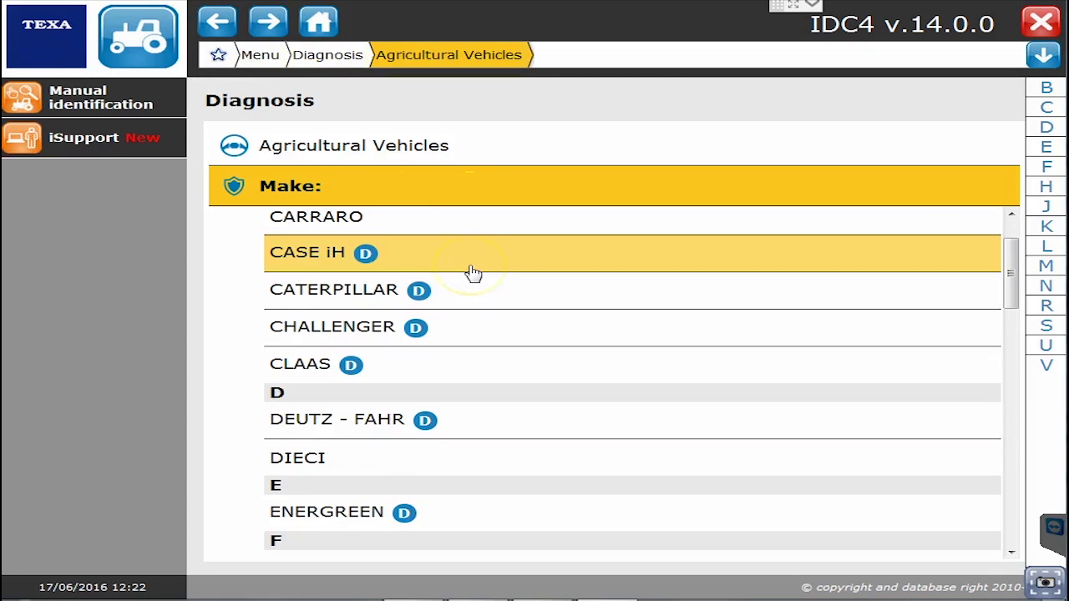
scroll(473, 273, "down", 2)
scroll(473, 273, "down", 6)
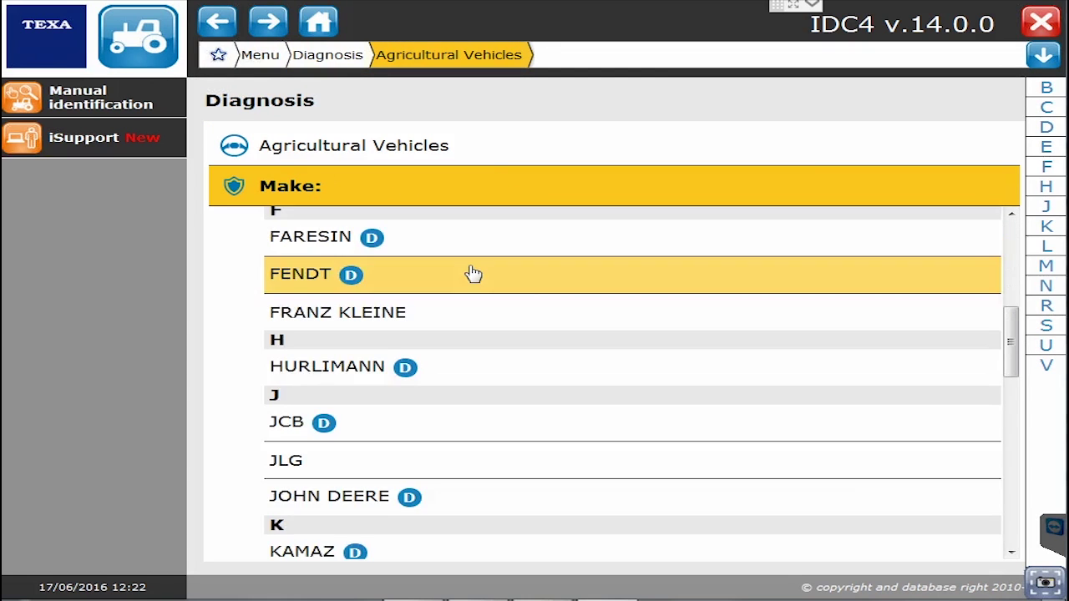
scroll(473, 273, "down", 3)
scroll(473, 273, "down", 3)
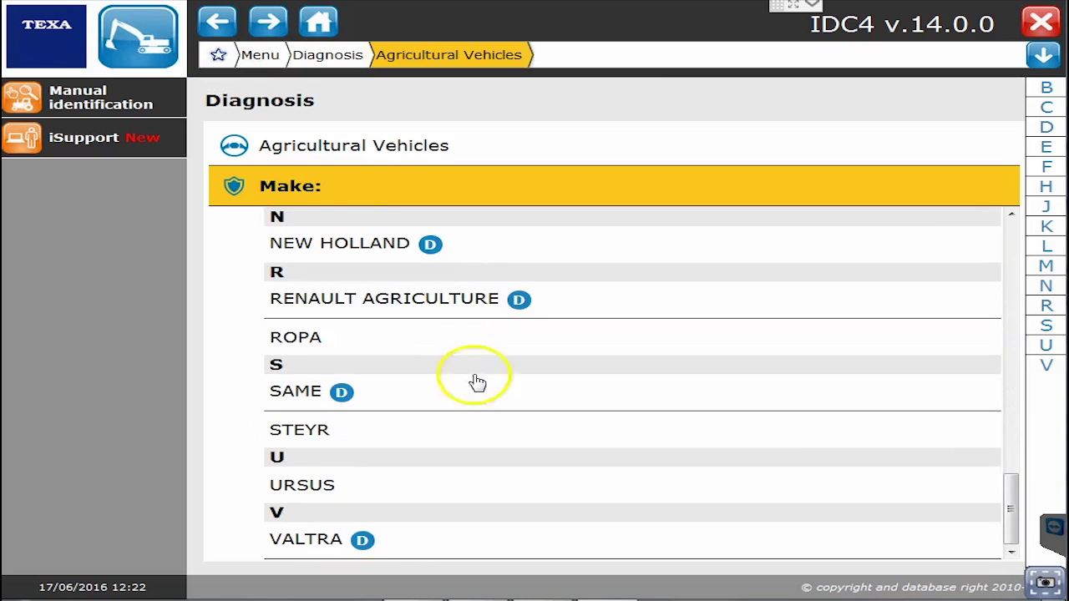
scroll(477, 387, "up", 3)
scroll(477, 387, "up", 3)
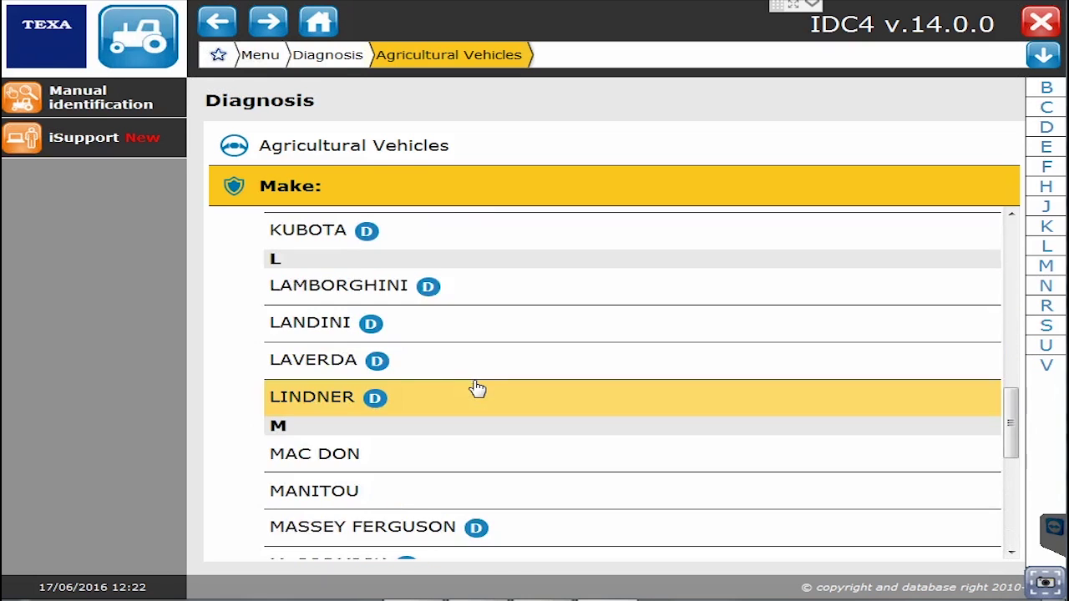
scroll(477, 387, "up", 2)
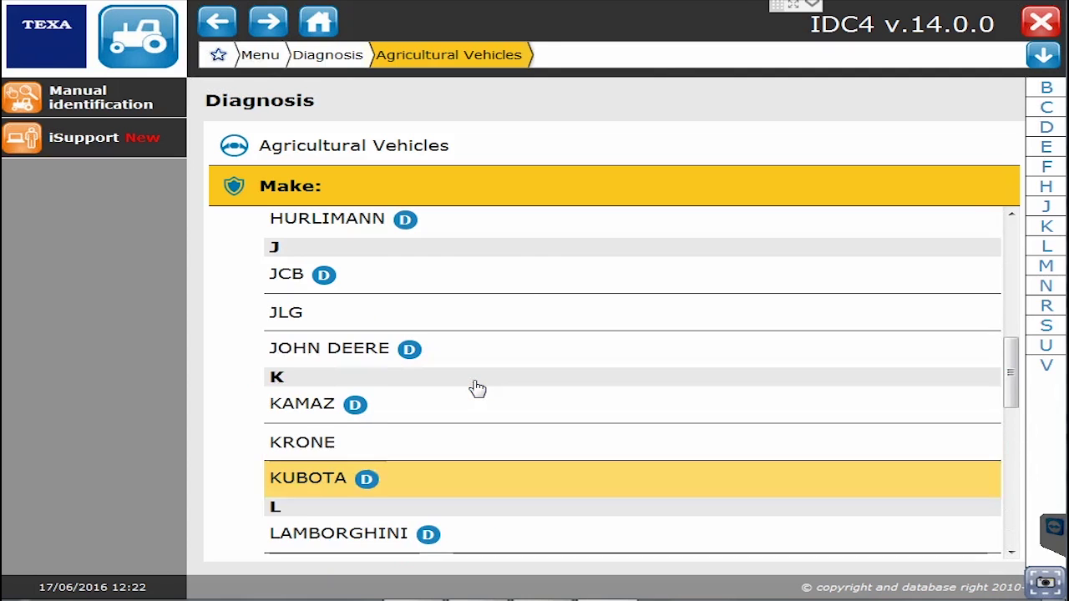
- Select the John Deere 5E (M.Y. 2012) Series Tractor with the John Deere engine
left_click(368, 359)
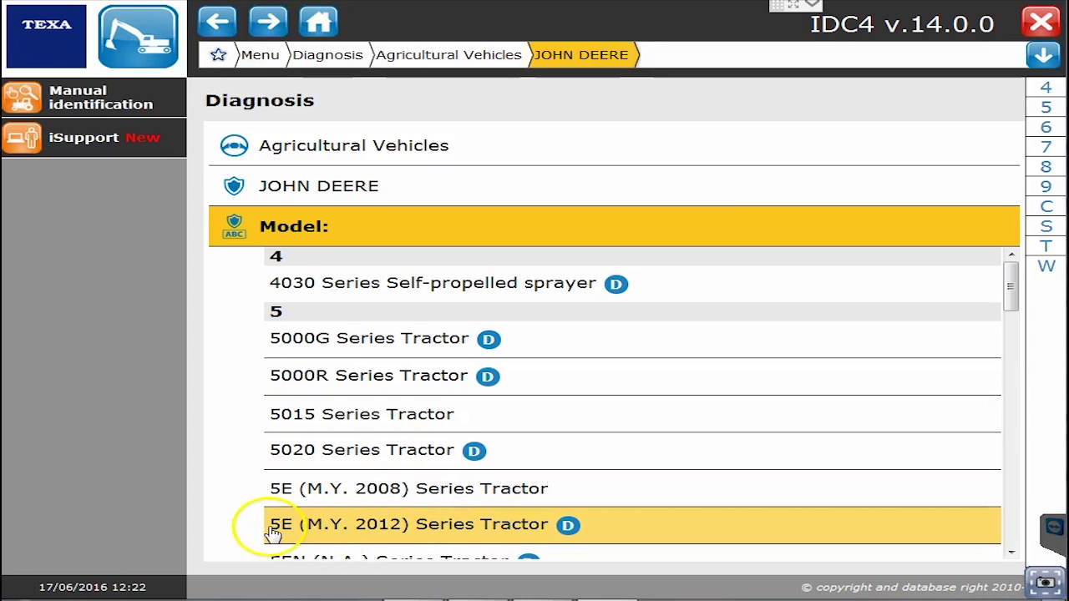
left_click(351, 528)
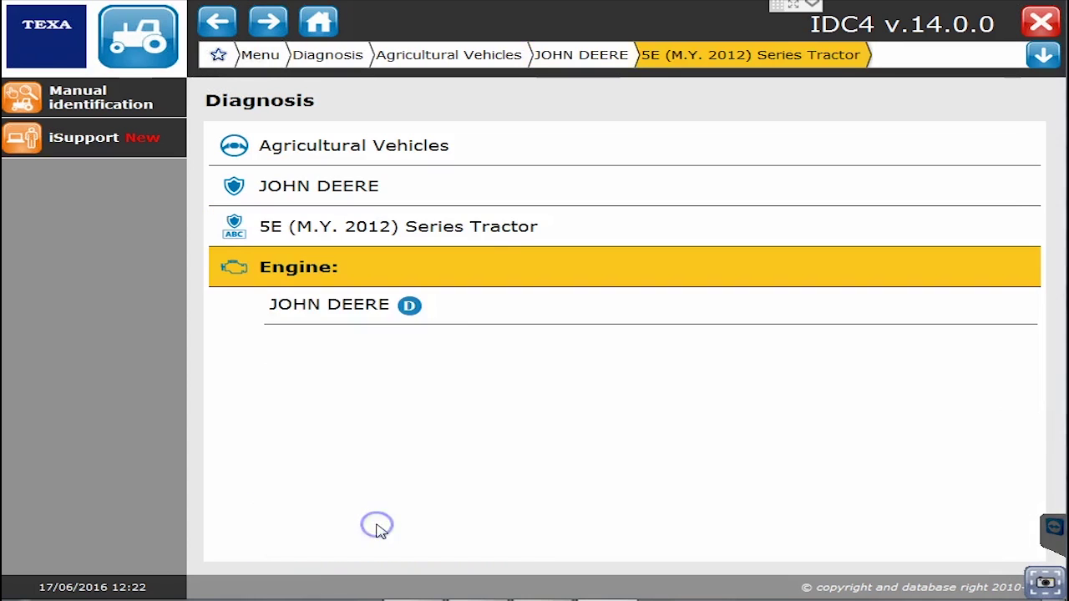
left_click(343, 310)
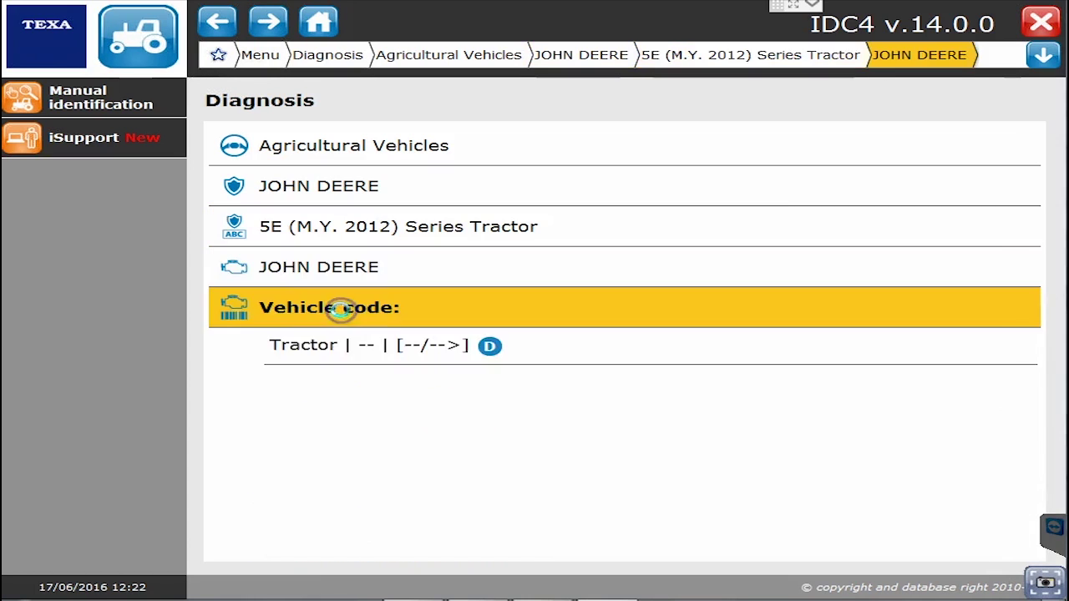
- Choose the Tractor vehicle code and expand Engine-vehicle adjustment and Instrument panel, selecting ICC
left_click(557, 355)
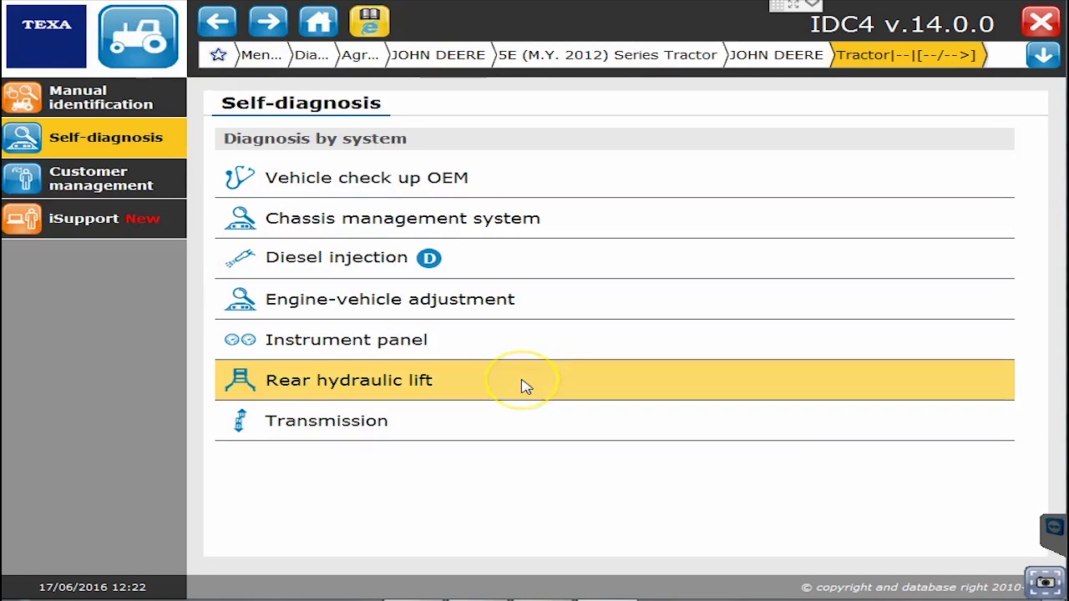
left_click(306, 247)
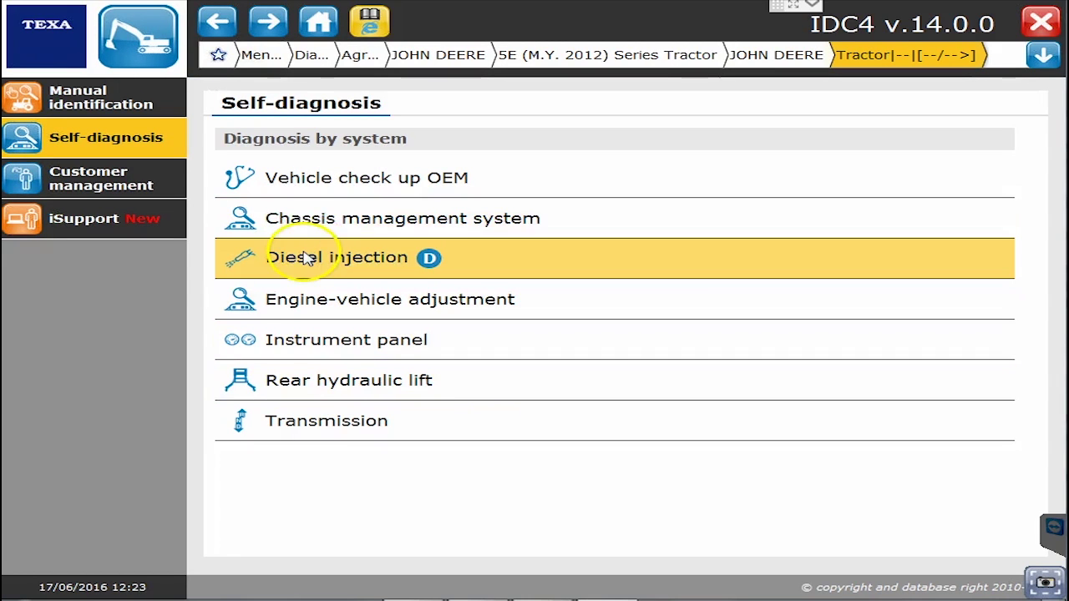
left_click(340, 301)
left_click(336, 376)
left_click(547, 377)
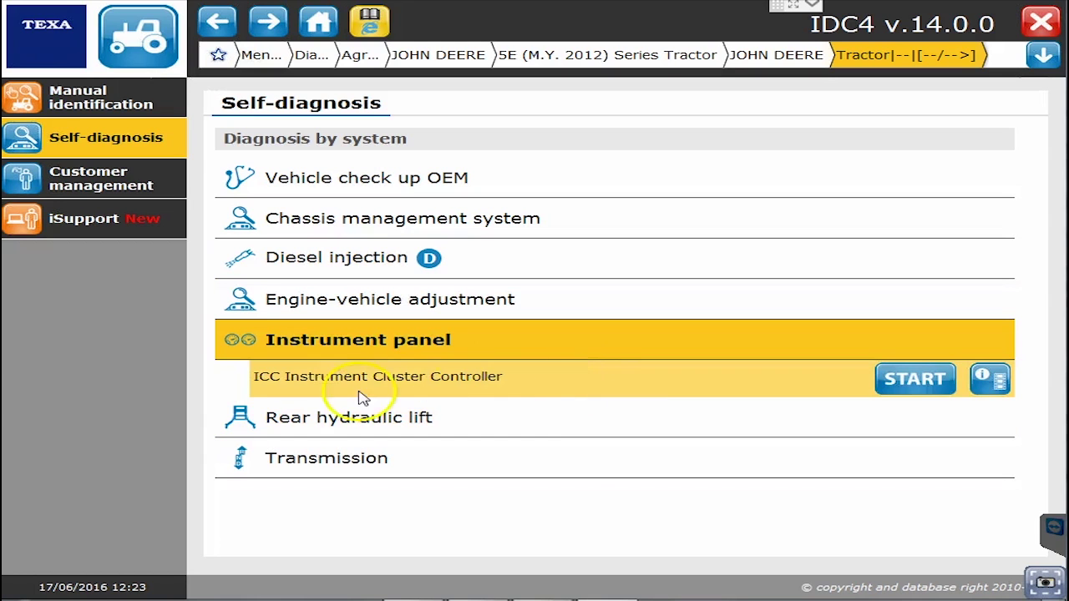
- Expand Rear hydraulic lift and Transmission, then expand Diesel injection to its Engine control unit
left_click(454, 427)
left_click(327, 423)
left_click(357, 459)
left_click(409, 481)
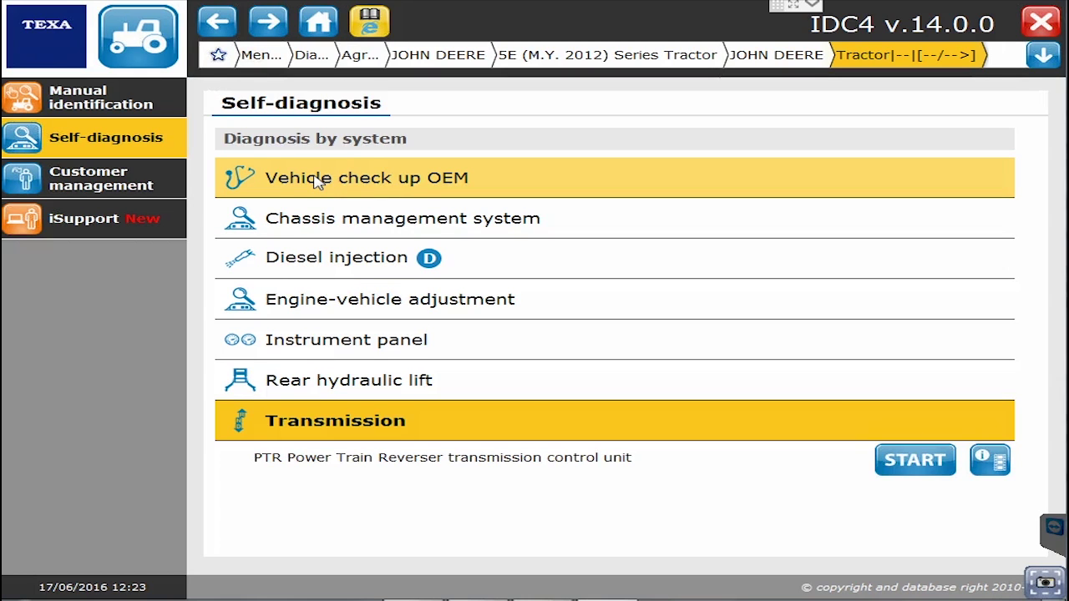
left_click(335, 261)
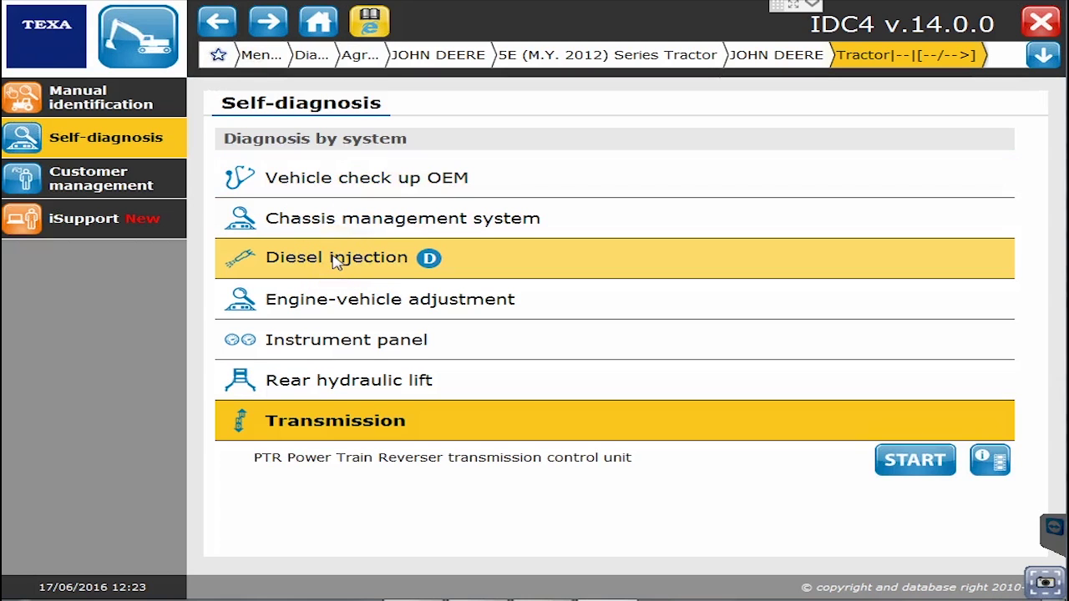
left_click(335, 261)
- Show the engine ECU's connection details and confirm the 3151/T16 diagnosis cable
left_click(990, 298)
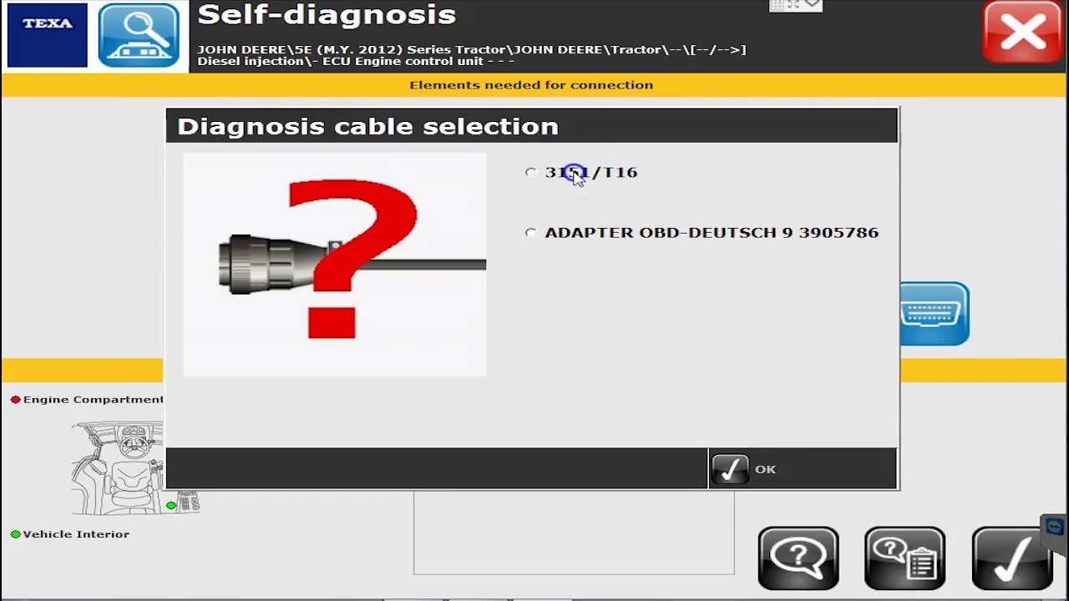
left_click(575, 178)
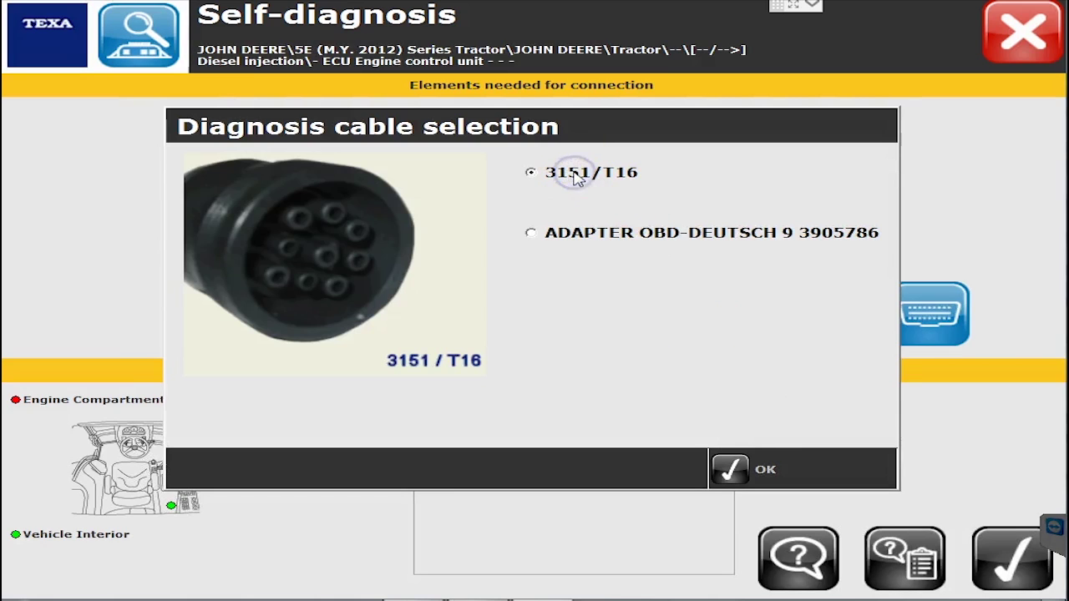
left_click(573, 238)
left_click(576, 172)
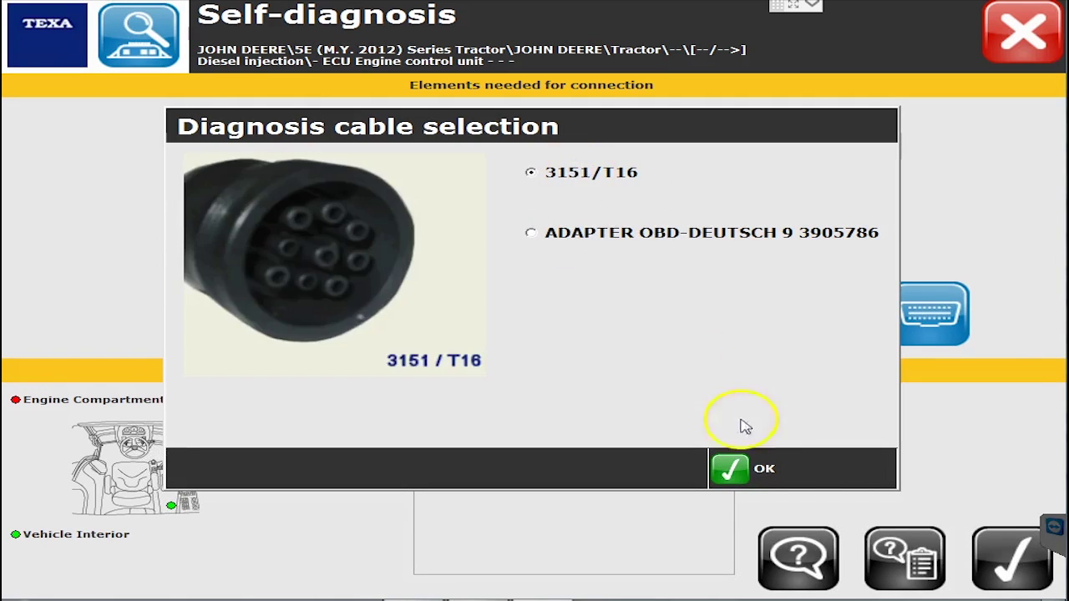
left_click(748, 467)
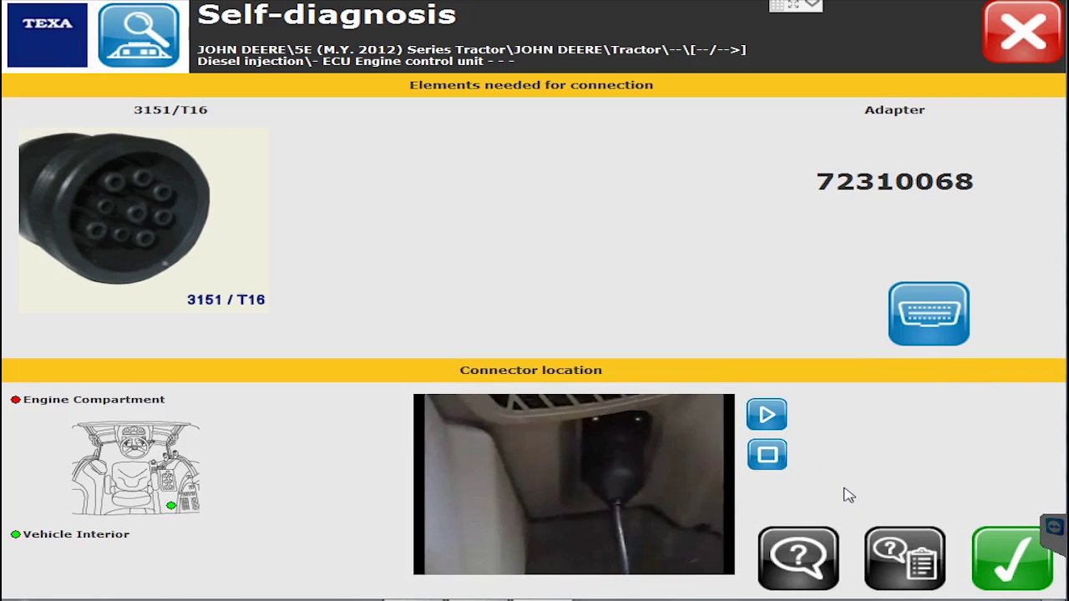
- Connect to the engine ECU with the ignition on and read its two stored faults
left_click(993, 556)
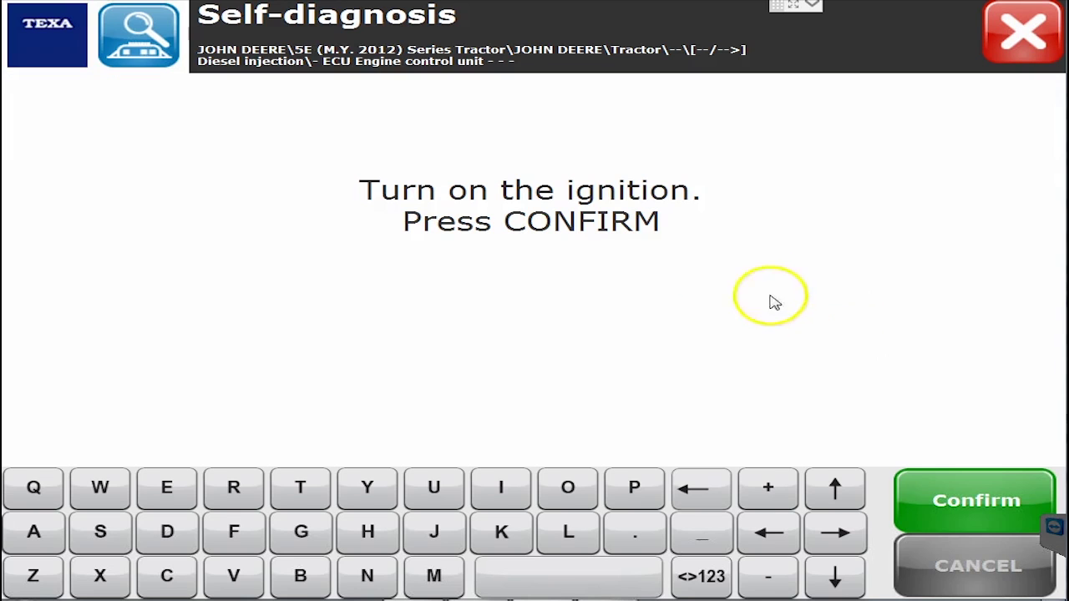
left_click(967, 507)
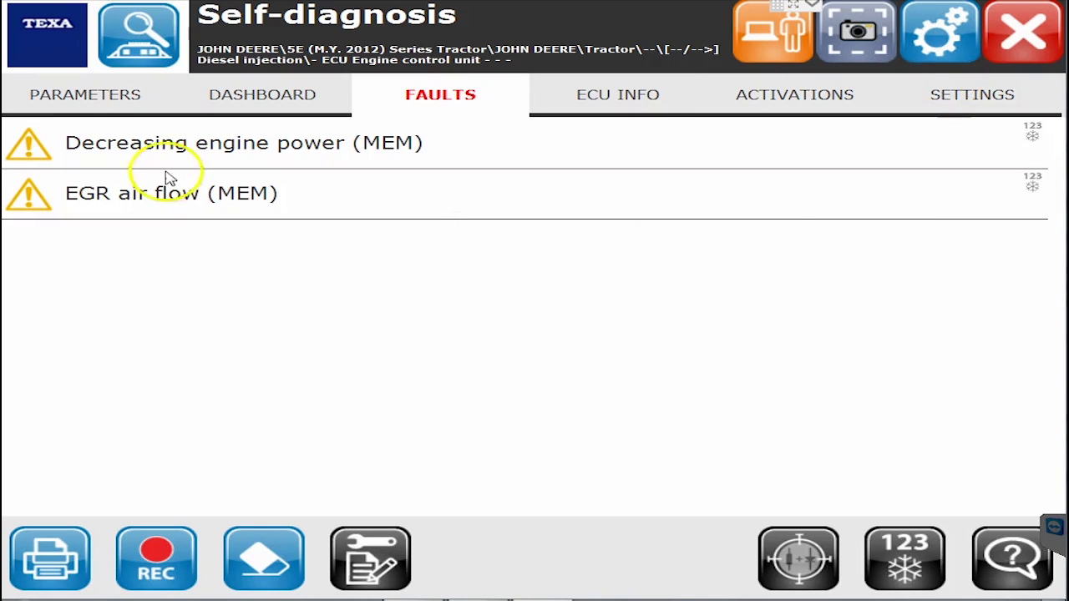
- Show live parameters and page down to 850 rpm engine speed and 147.20 °F oil temperature
left_click(88, 97)
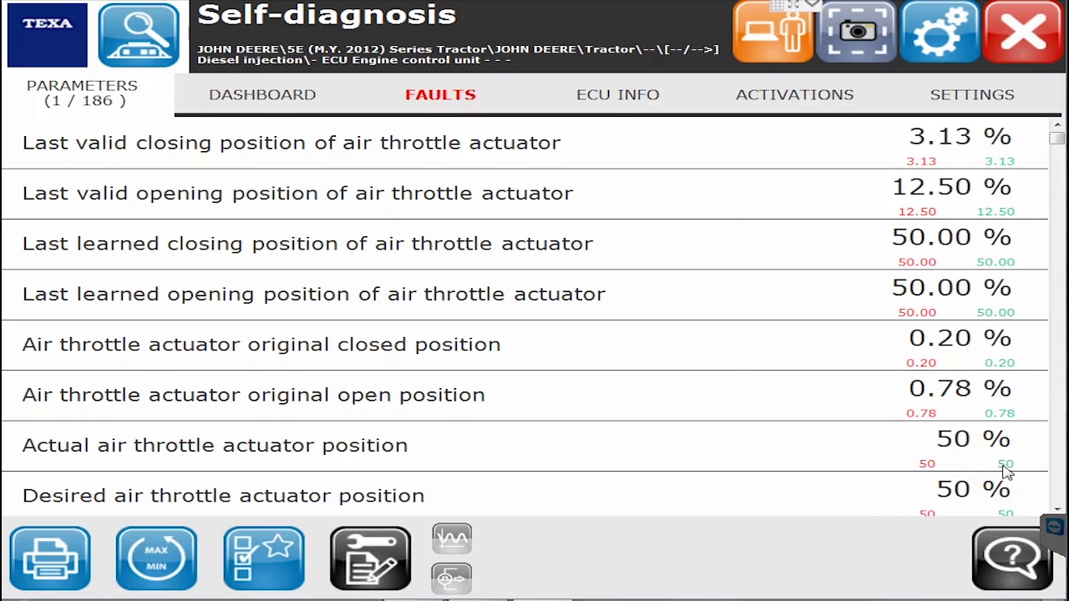
left_click(1060, 243)
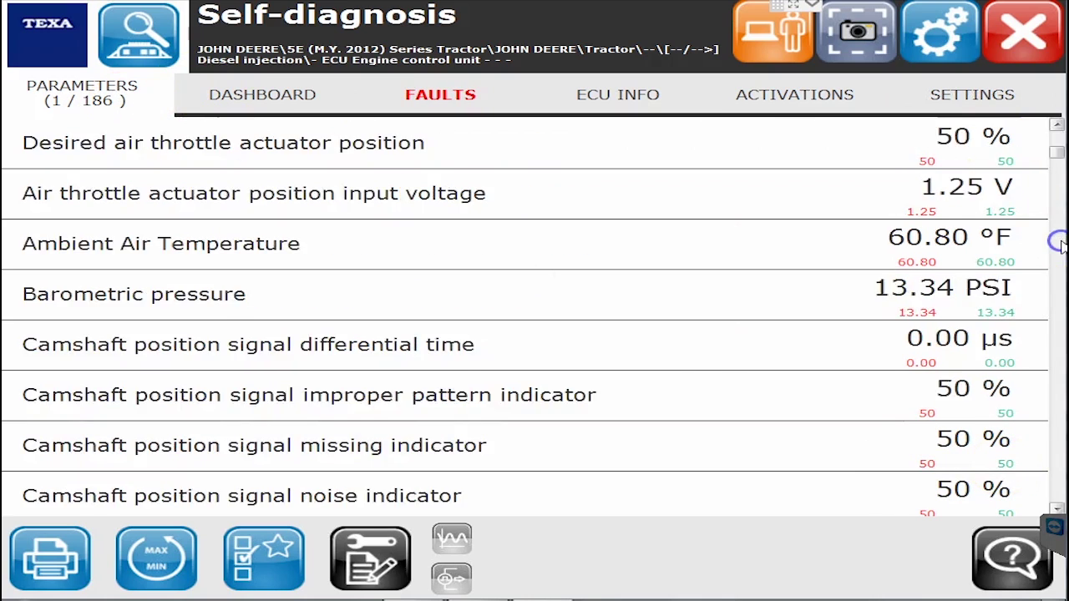
left_click(1059, 243)
left_click(1059, 243)
left_click(1059, 244)
left_click(1059, 243)
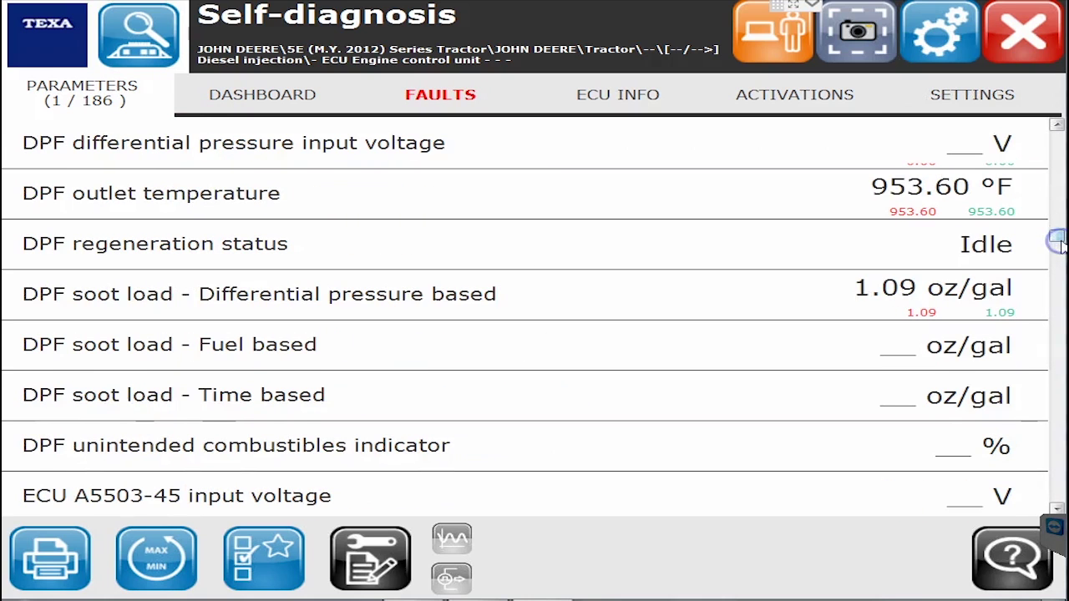
left_click(1054, 303)
left_click(1055, 308)
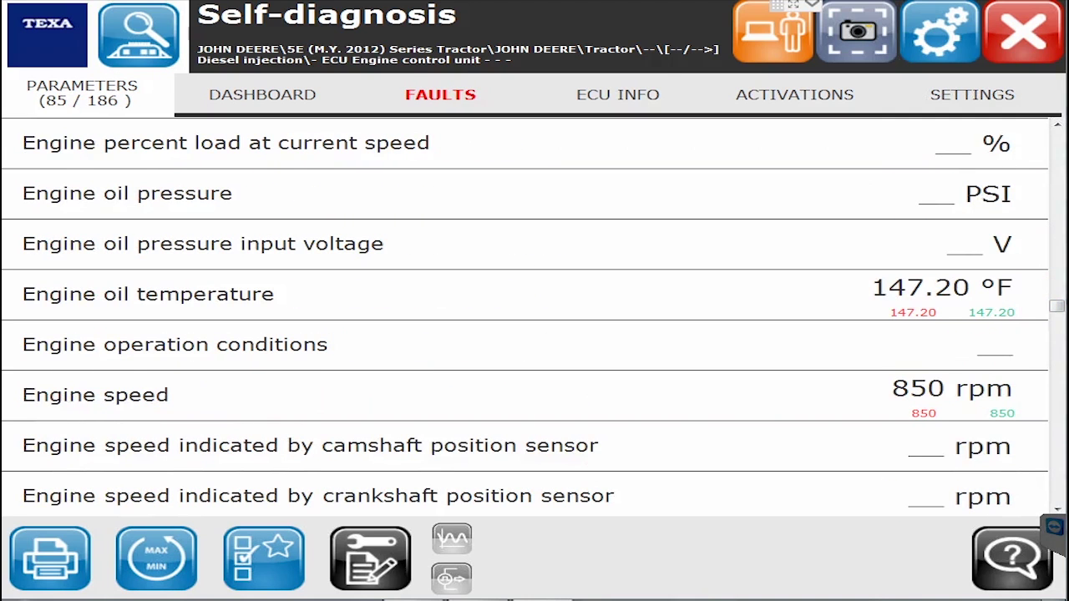
- Page the engine dashboard through to page 3/3, then return to the fault list
left_click(279, 95)
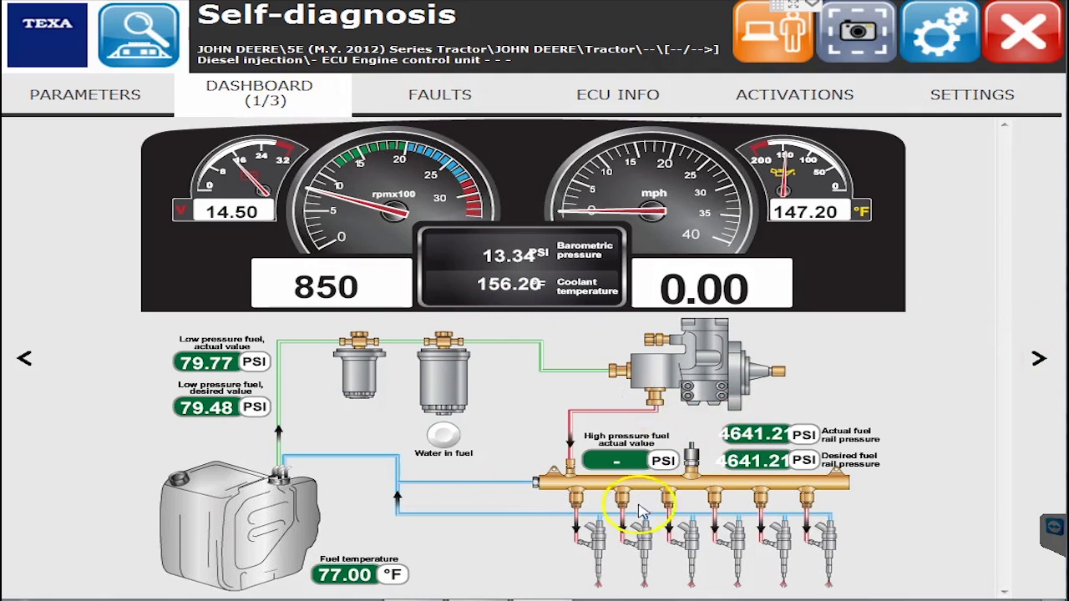
left_click(1041, 357)
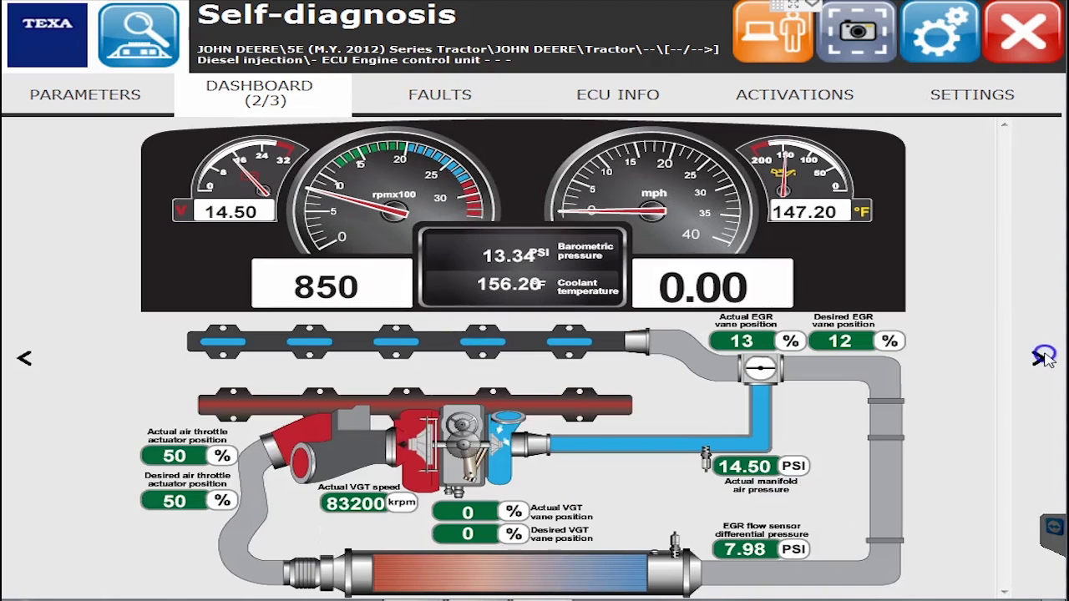
left_click(1041, 357)
left_click(427, 109)
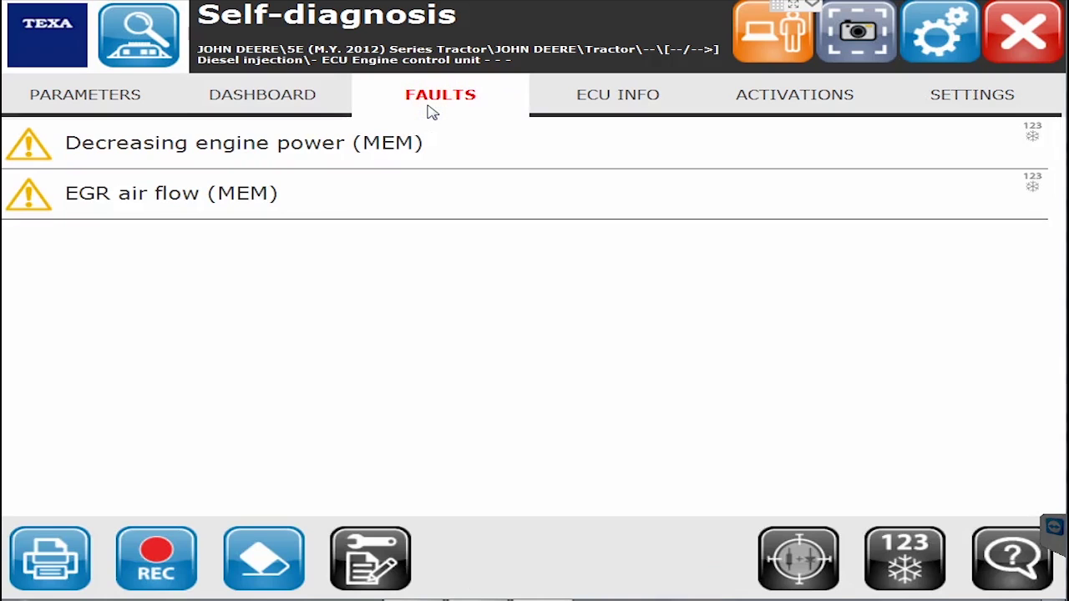
- Review the Decreasing engine power fault (code 1569, FMI 31, count 1) and acknowledge it
left_click(211, 138)
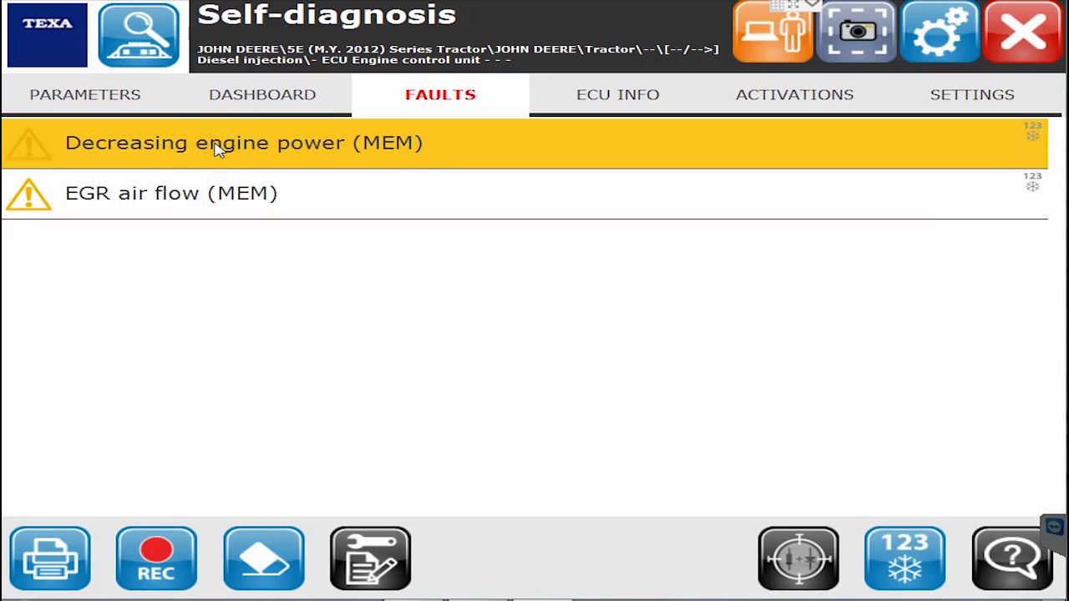
left_click(331, 160)
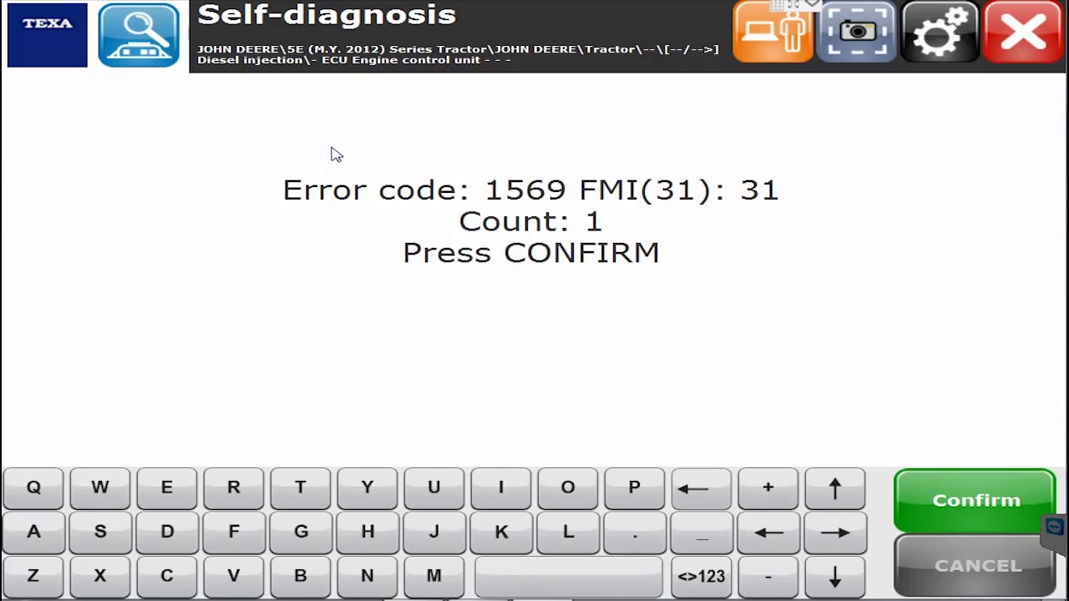
left_click(352, 164)
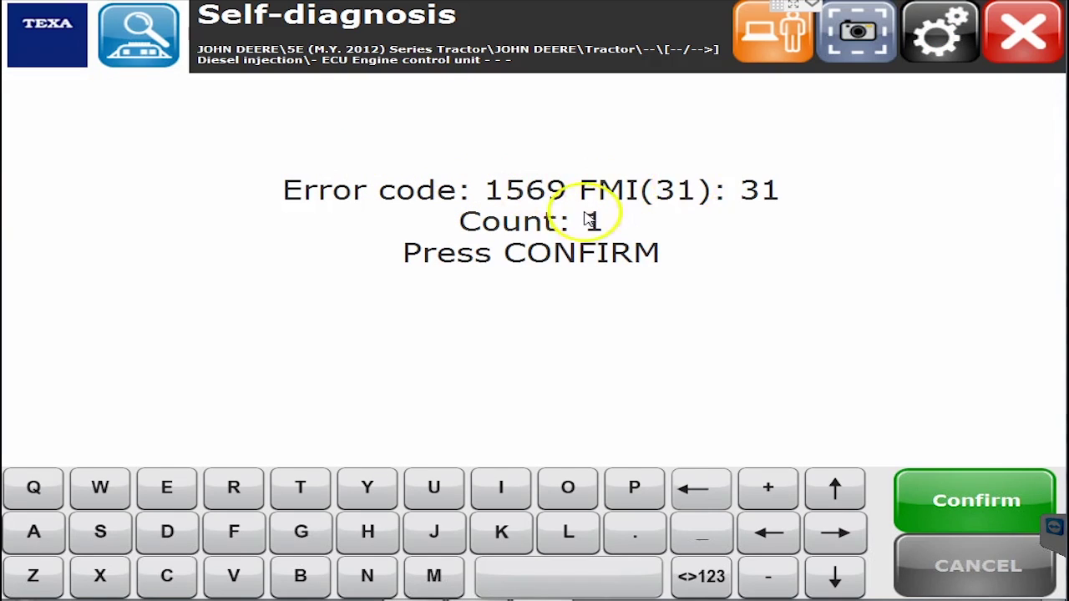
left_click(969, 502)
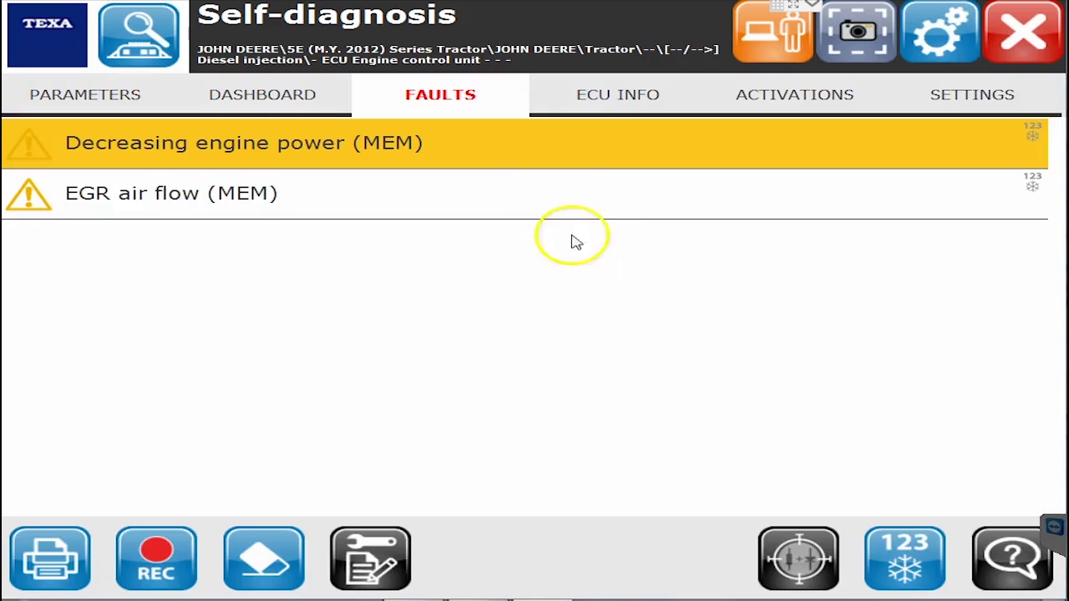
- View ECU identification data, then Activations, selecting Compression test and Cylinder cut-off
left_click(603, 108)
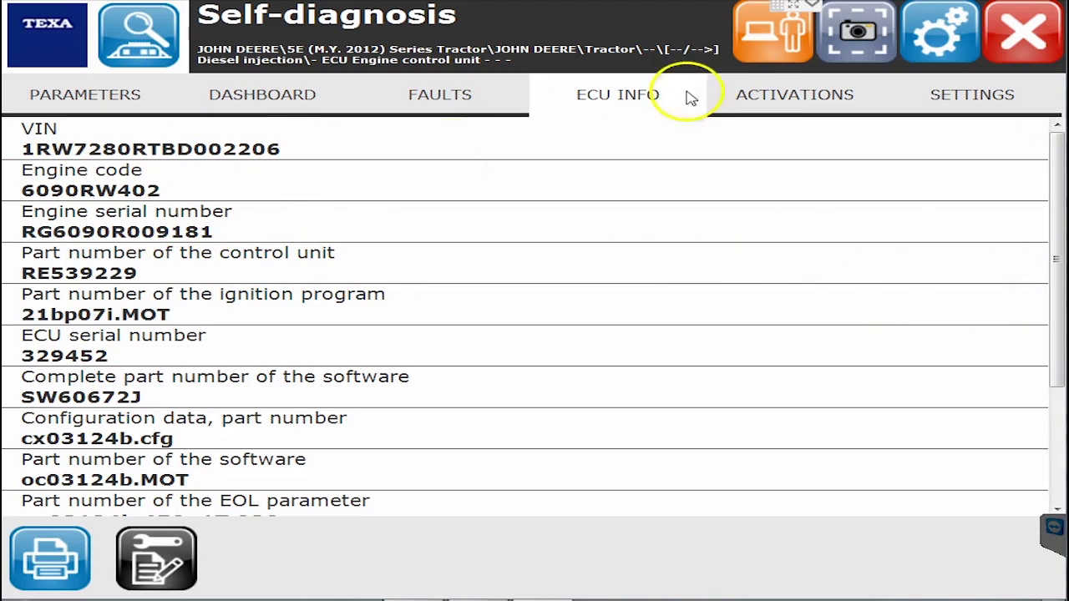
left_click(778, 98)
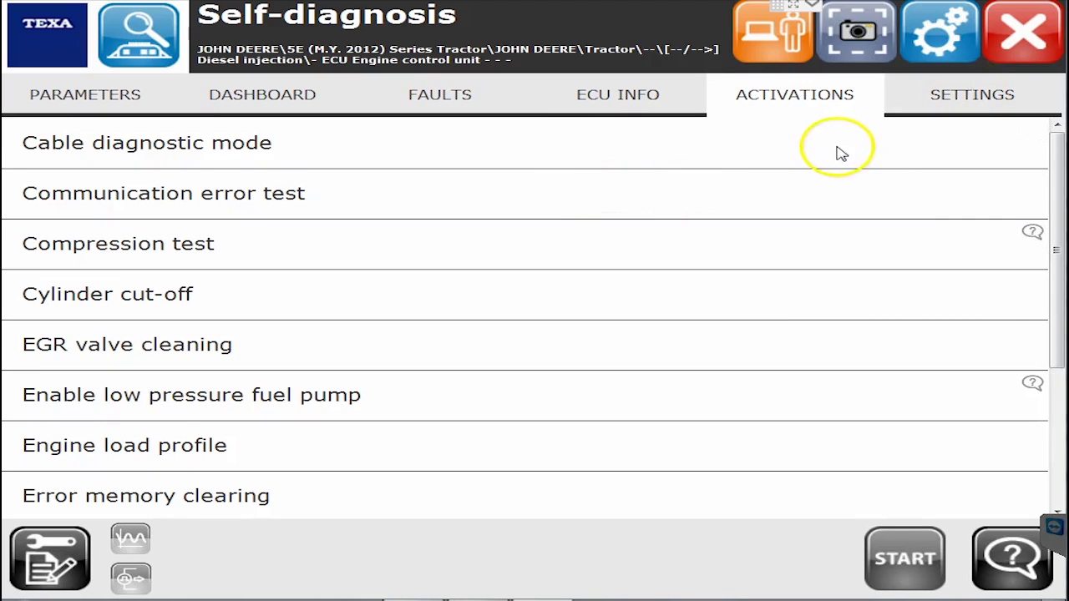
left_click(314, 244)
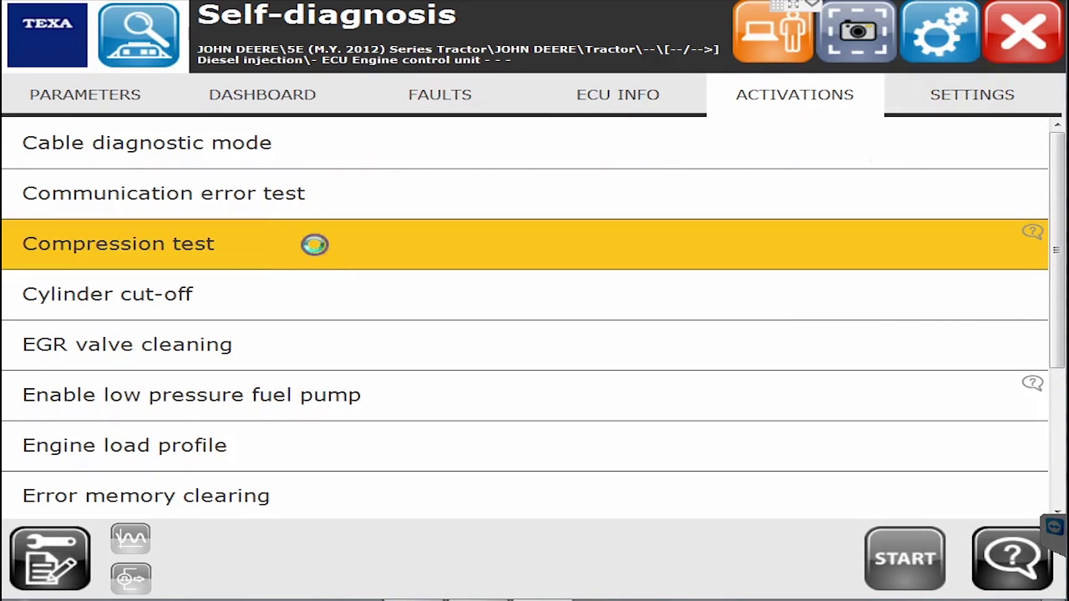
left_click(314, 301)
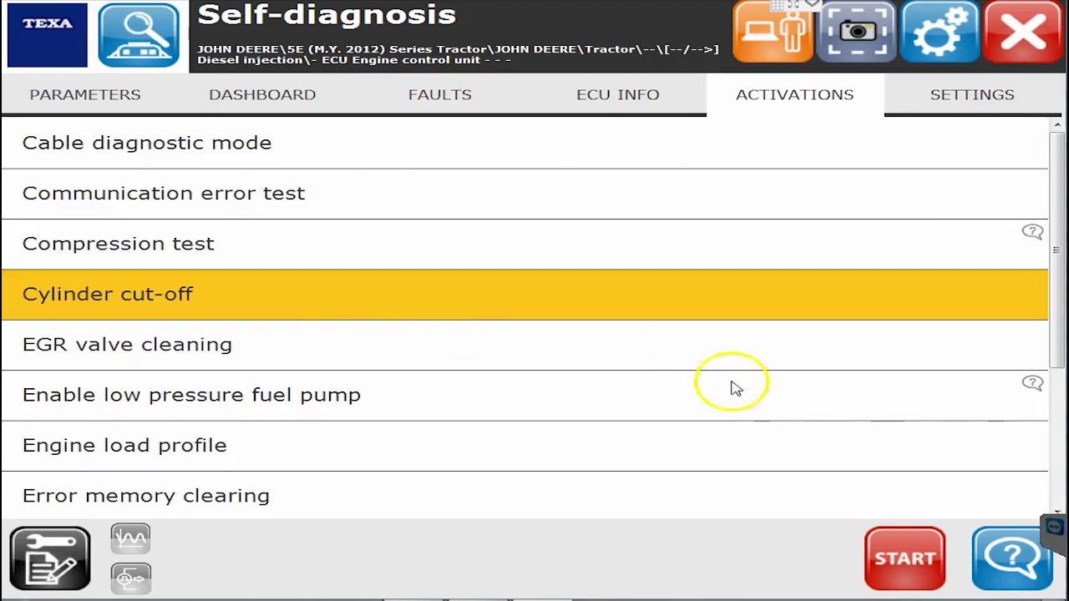
left_click(1055, 487)
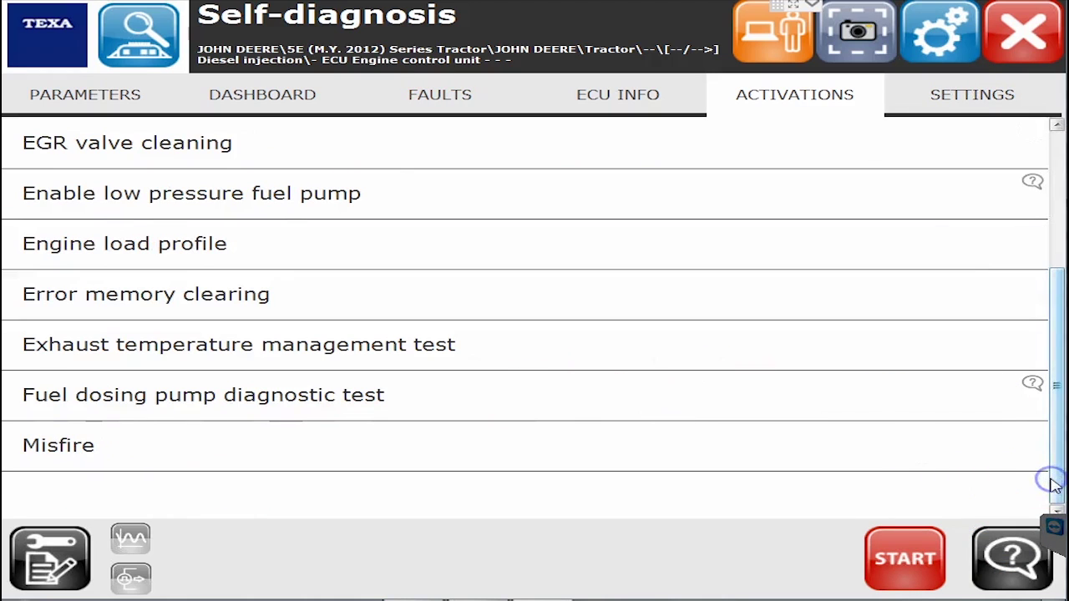
- Select DPF service regeneration, EGR valve calibration, Injector program and Reprogramming VGT learning values in Settings
left_click(944, 98)
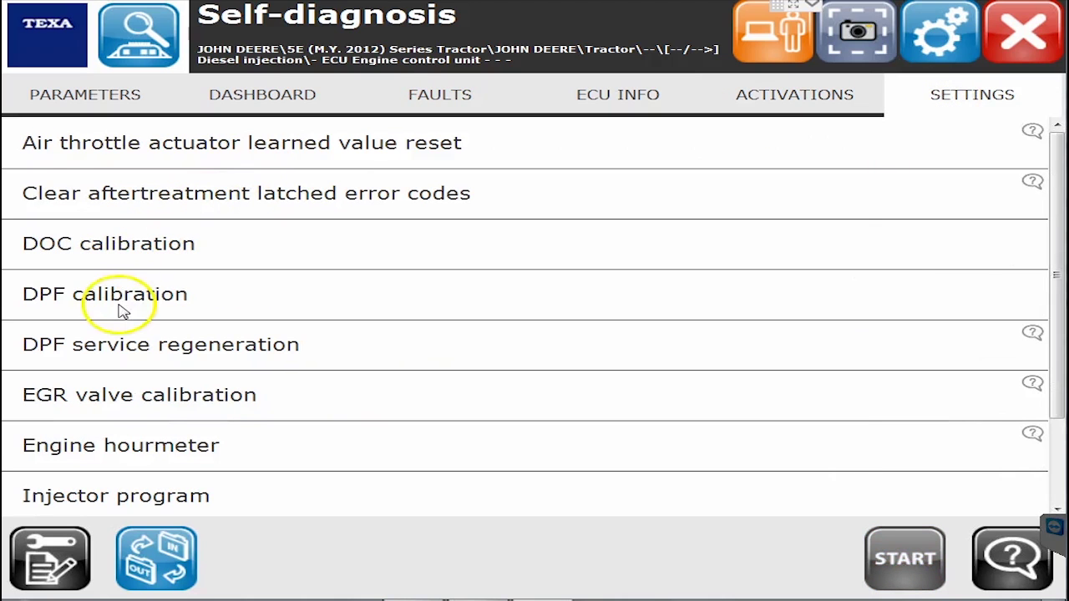
left_click(120, 355)
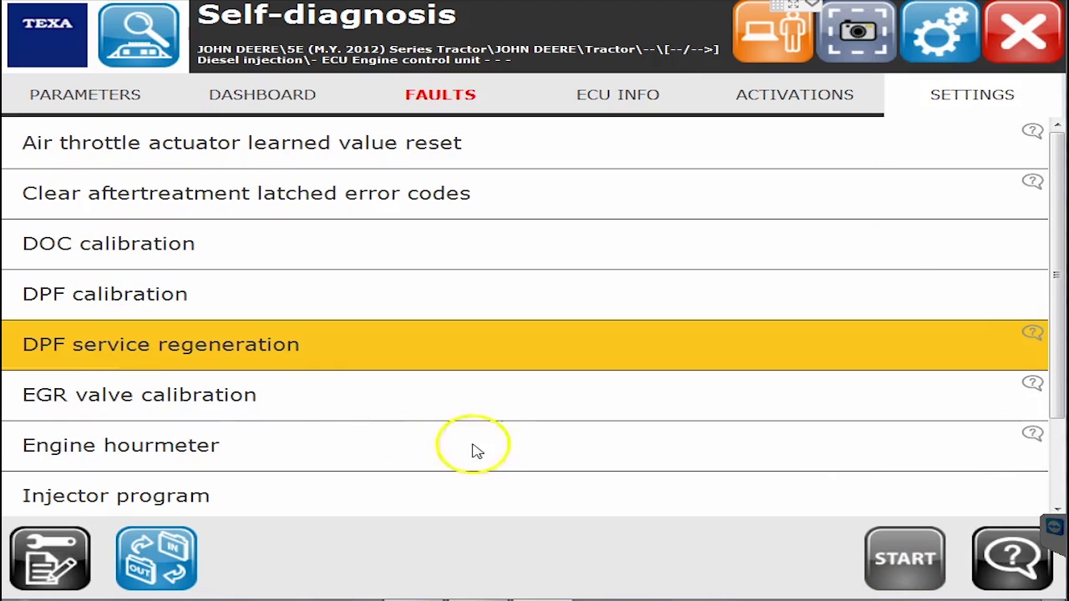
left_click(301, 402)
left_click(1062, 476)
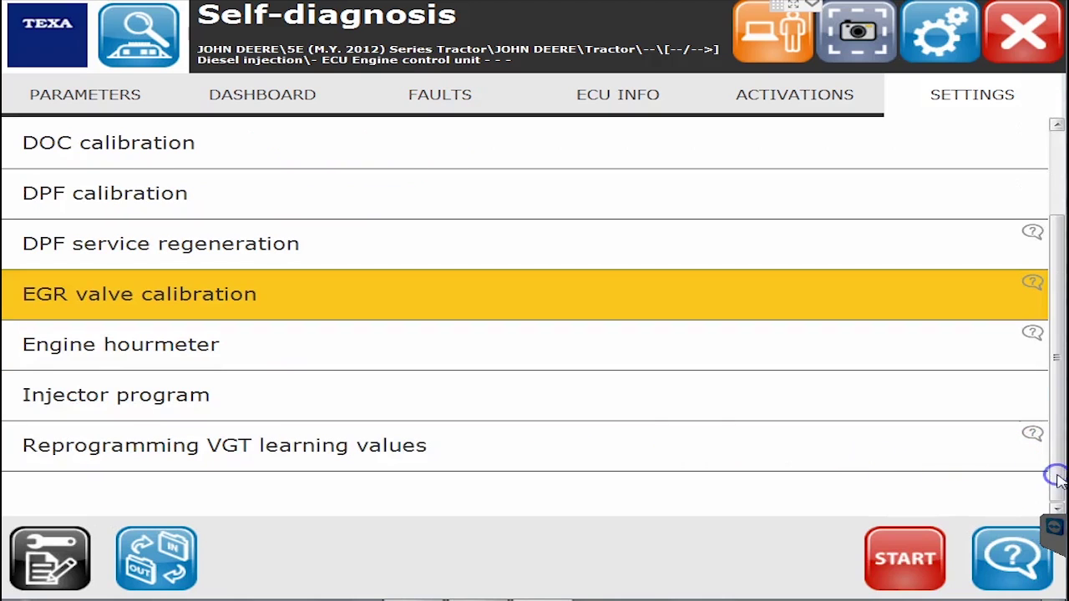
left_click(84, 383)
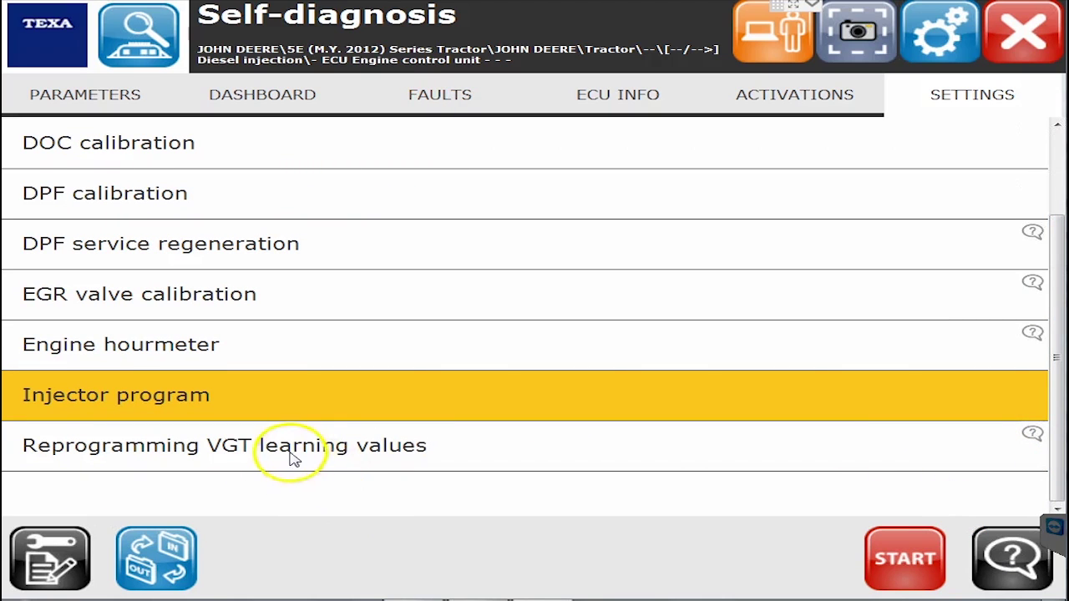
left_click(290, 452)
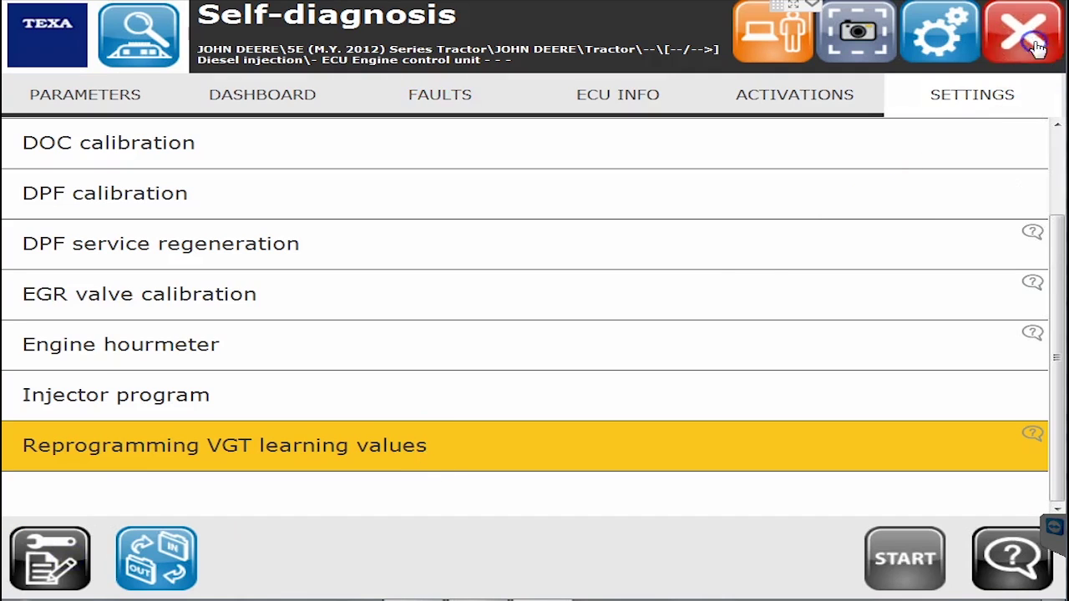
- End communication with the engine ECU and go back to Construction Vehicles
left_click(1036, 47)
left_click(492, 369)
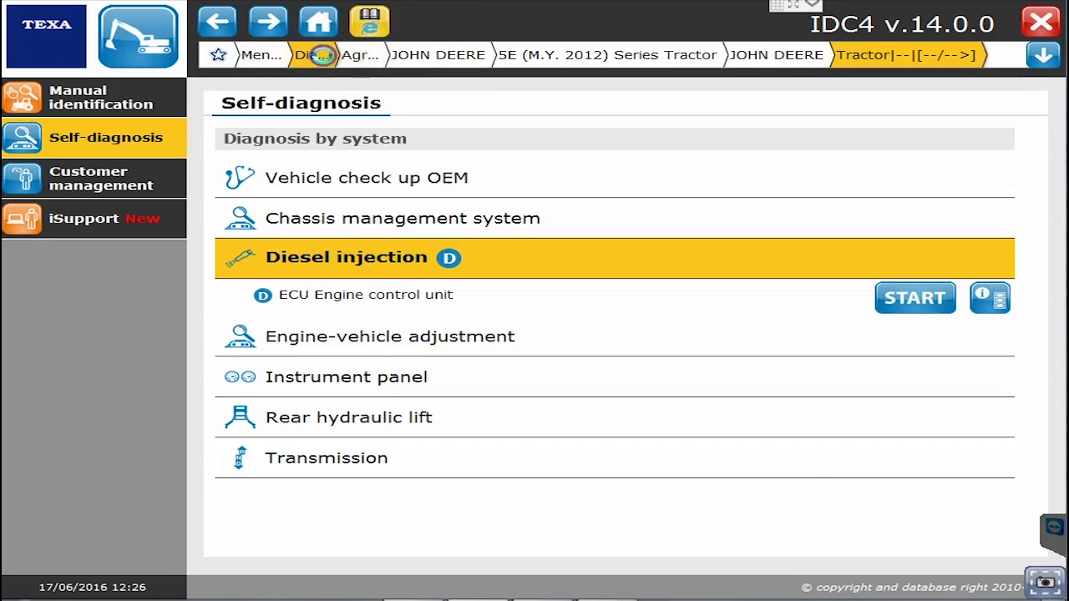
left_click(324, 55)
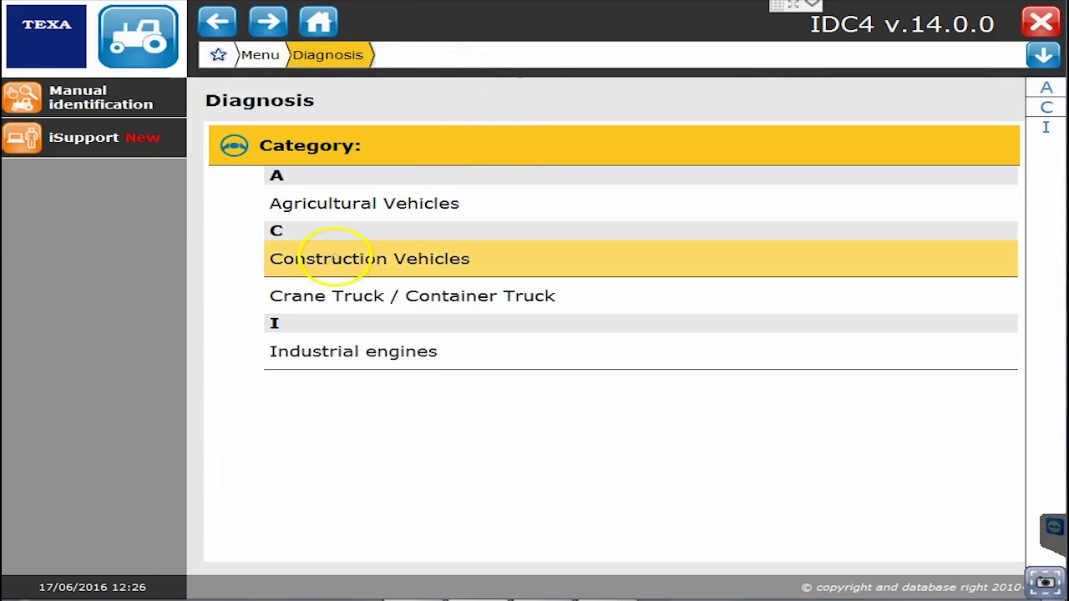
left_click(334, 257)
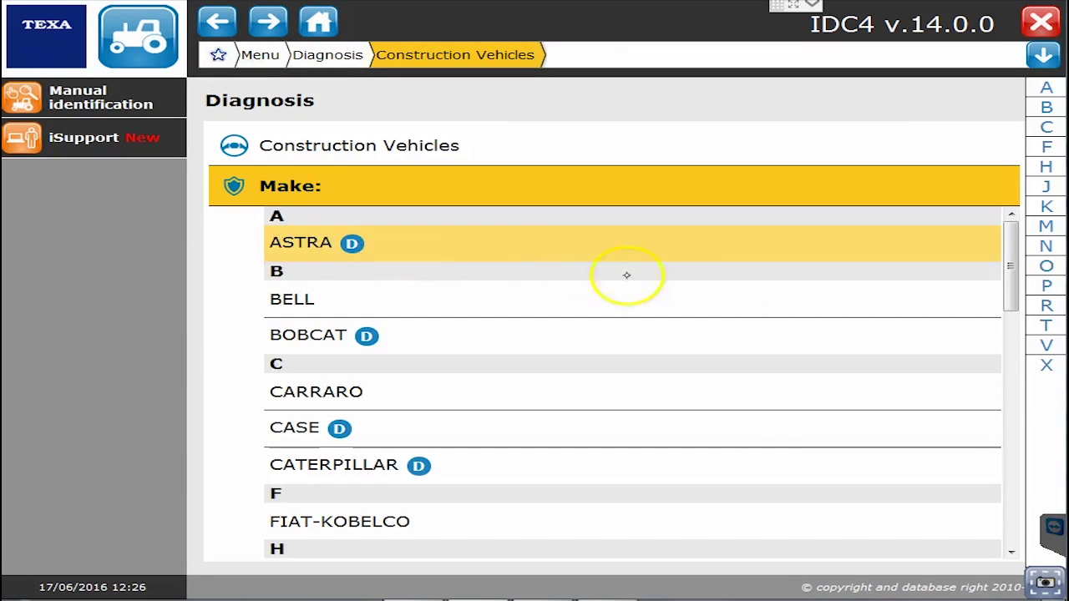
- Choose the CASE Bulldozer 650L with the FPT engine
left_click(304, 433)
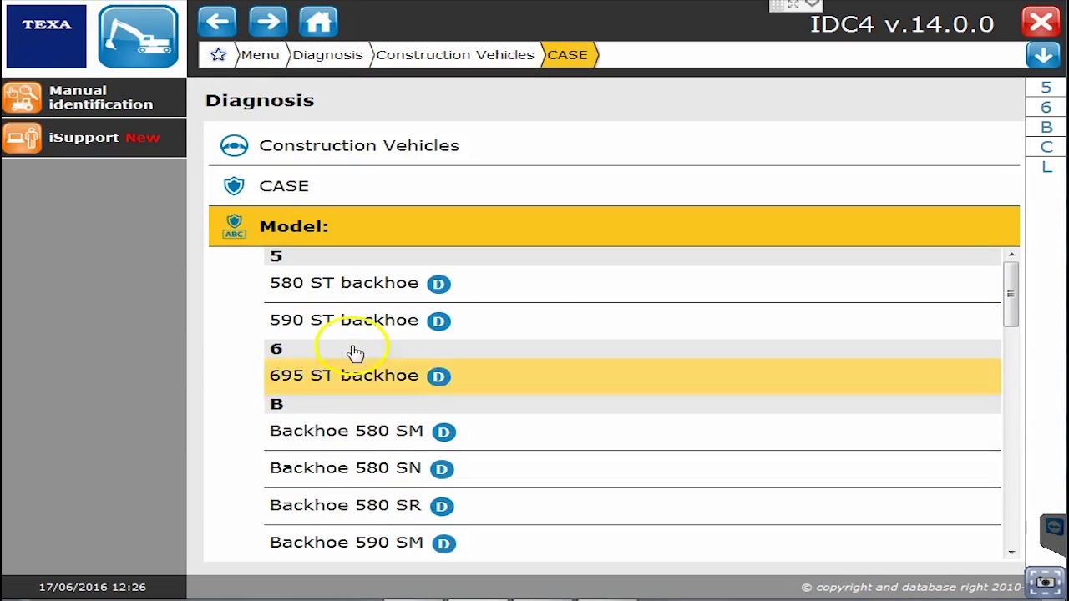
scroll(381, 500, "down", 3)
scroll(381, 496, "down", 2)
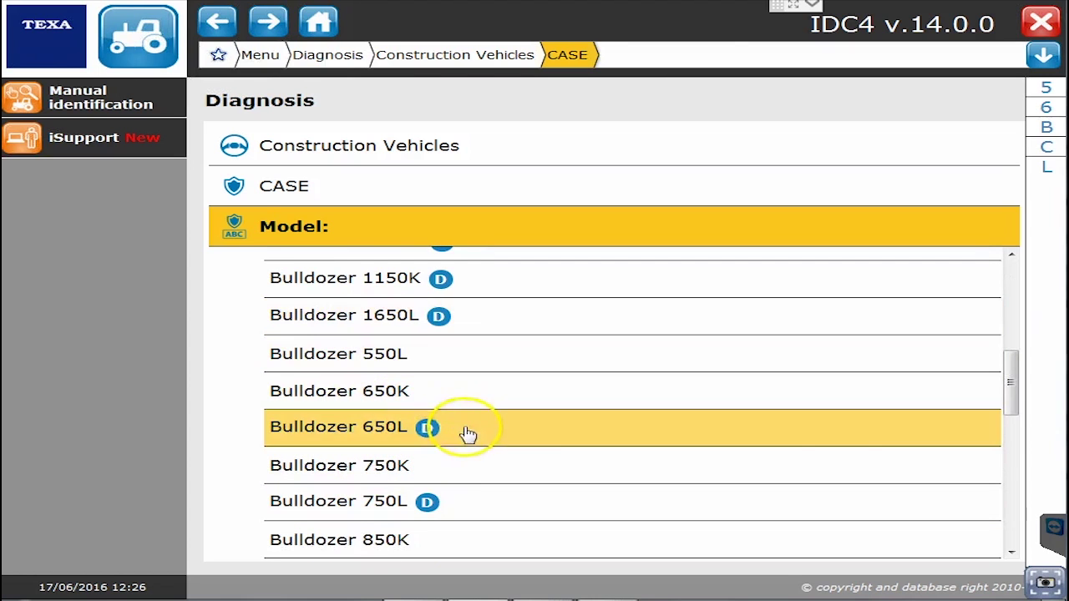
left_click(467, 432)
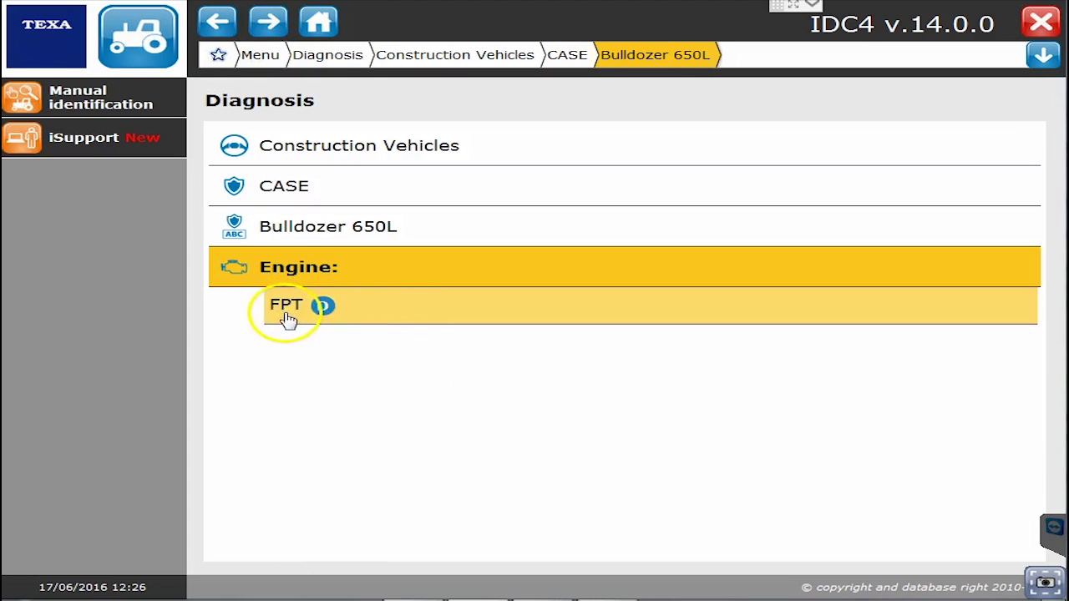
left_click(430, 310)
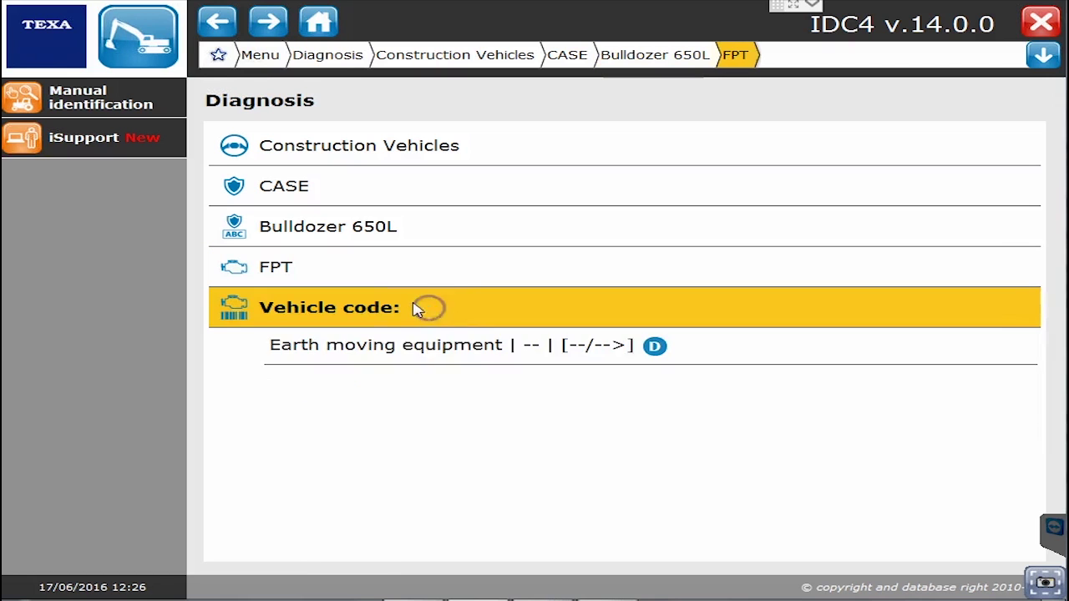
- Open earth moving equipment self-diagnosis and browse the Transmission and Instrument panel system entries
left_click(415, 346)
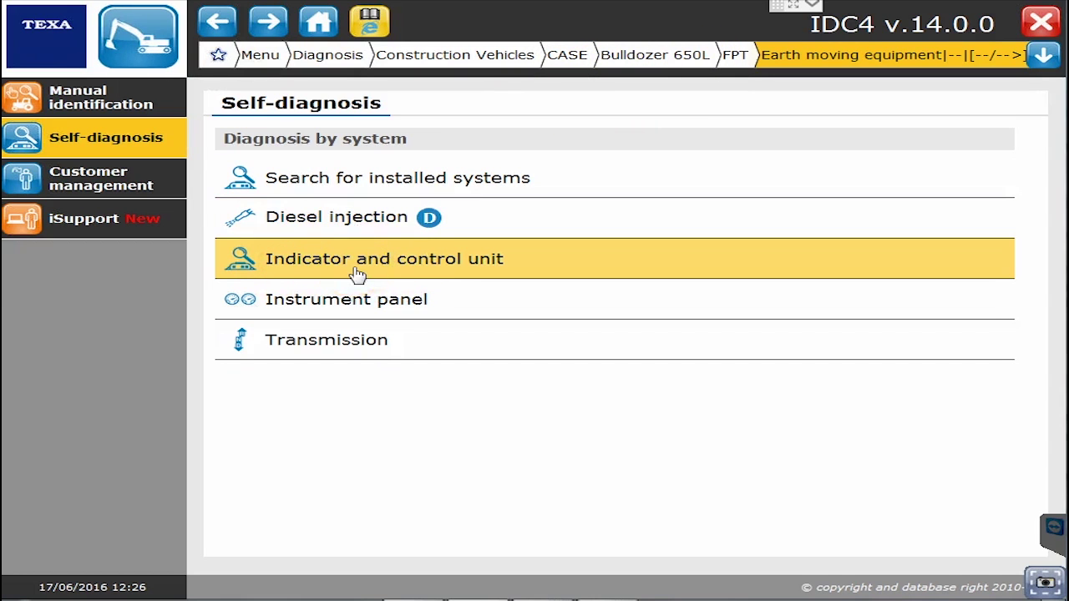
left_click(353, 294)
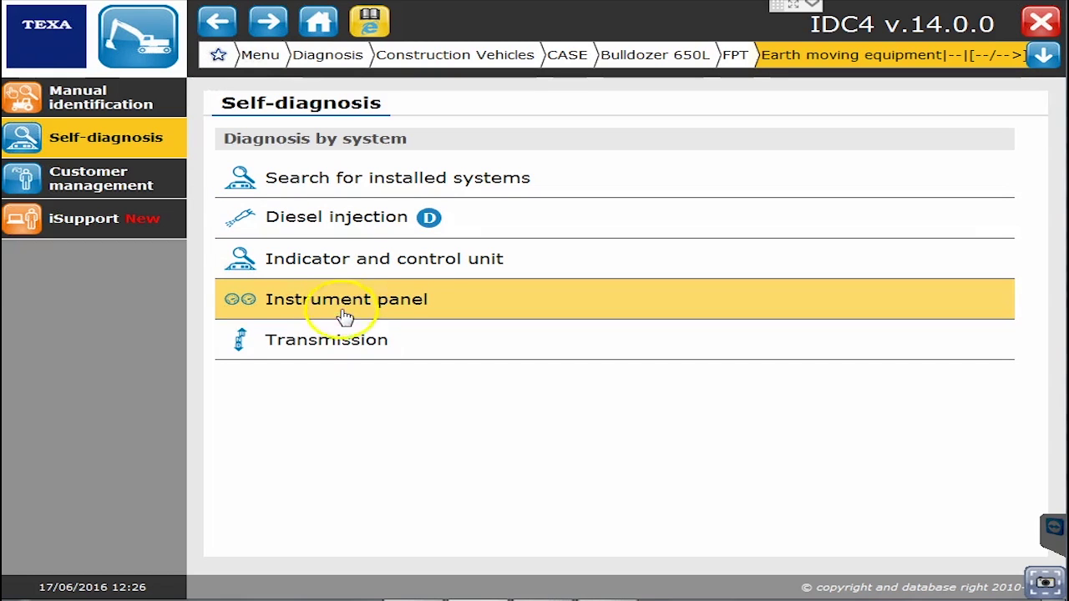
left_click(337, 338)
left_click(374, 306)
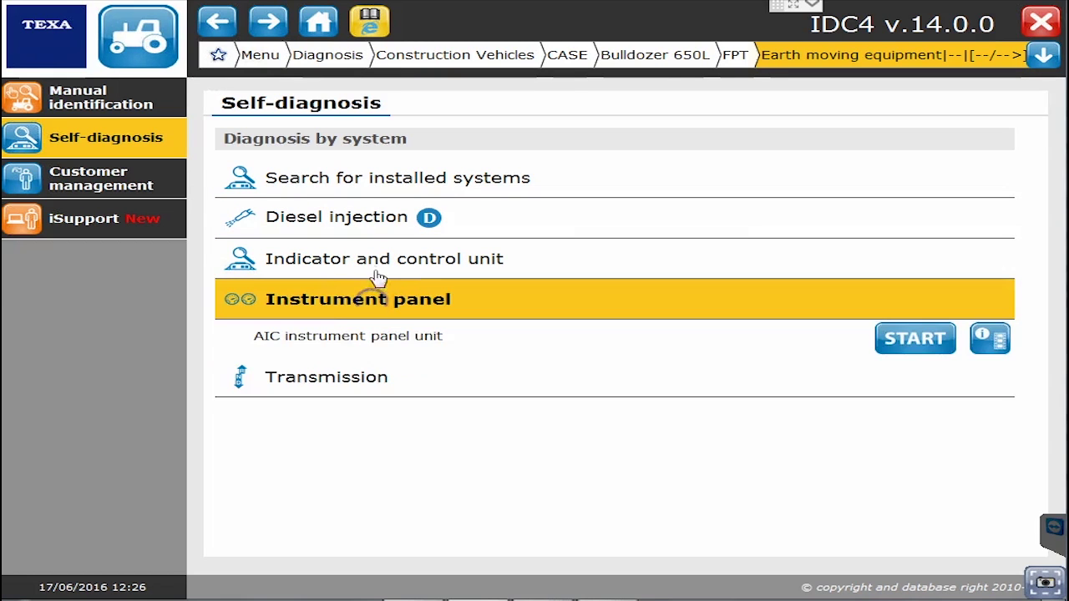
left_click(361, 259)
left_click(348, 298)
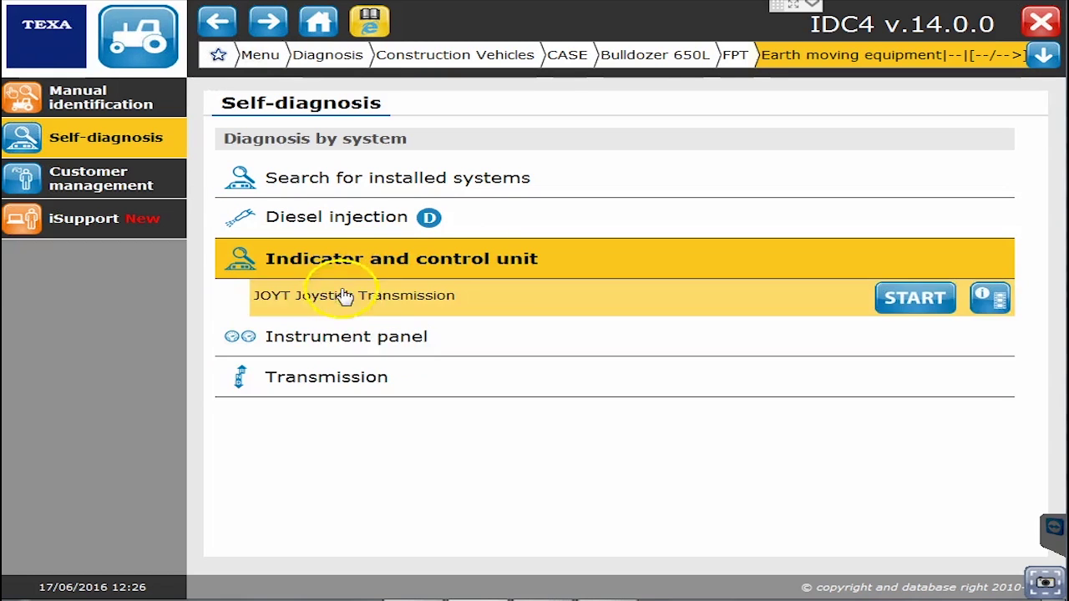
- Under Diesel injection, launch the Bosch EDC 7 UC 31 CAN line diagnosis
left_click(343, 218)
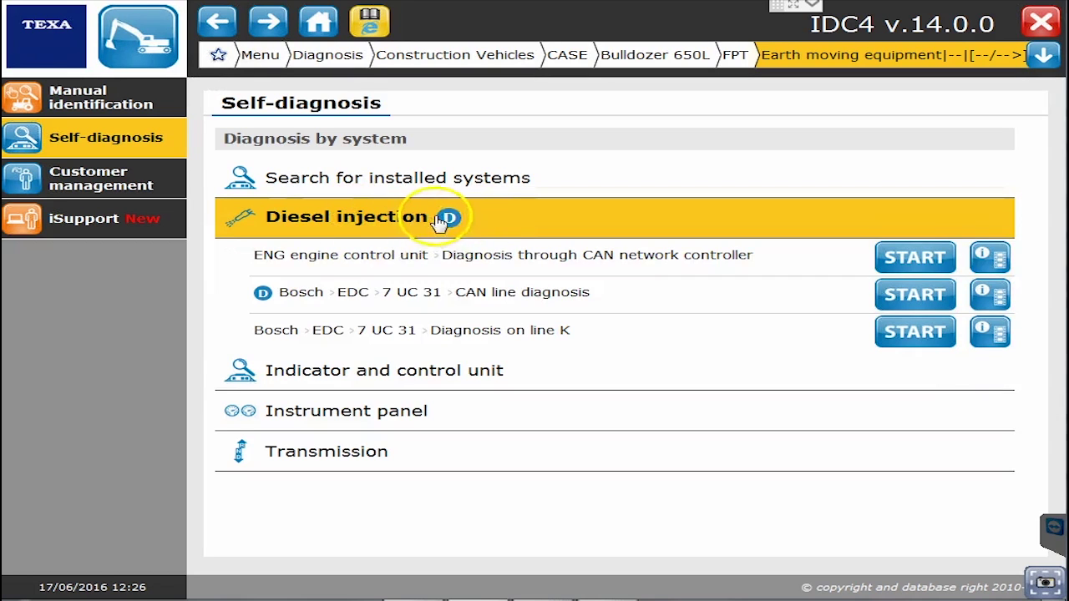
left_click(331, 297)
left_click(990, 296)
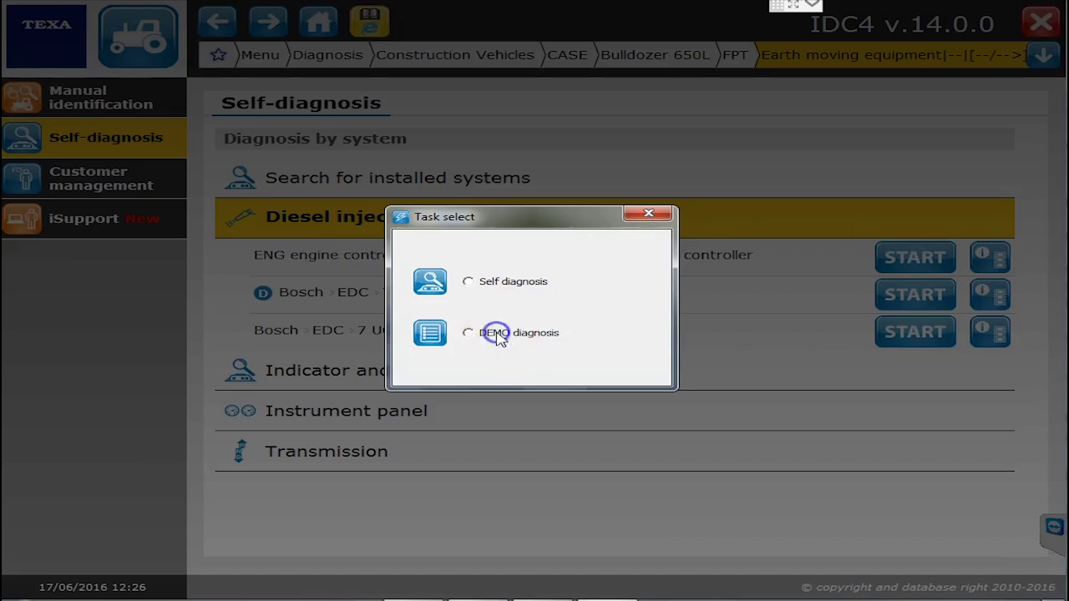
- Start a DEMO diagnosis with the 3151/T16 cable and confirm the connection setup
left_click(498, 335)
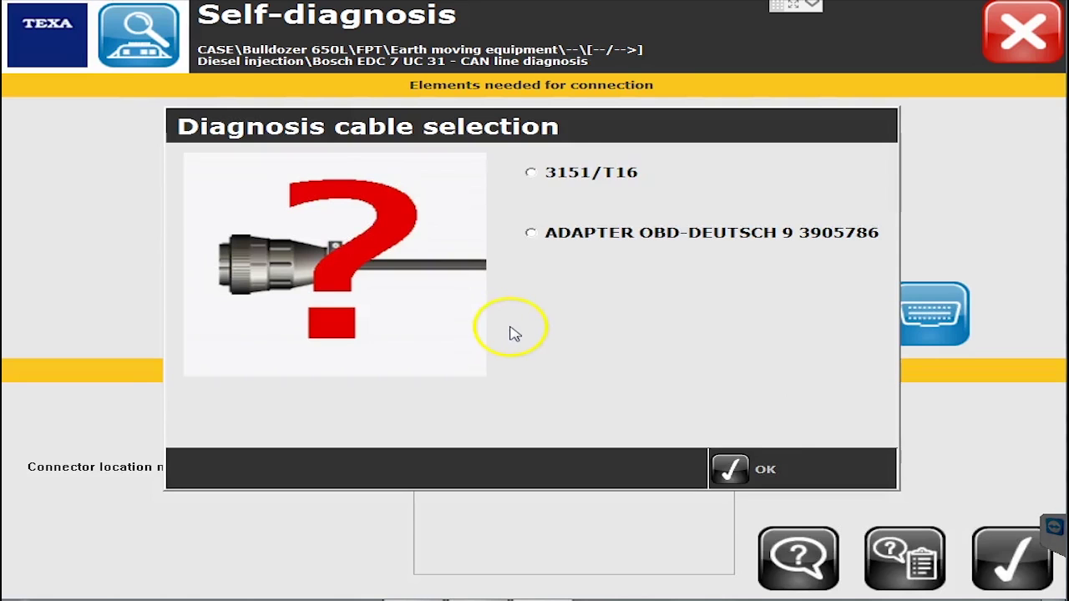
left_click(565, 176)
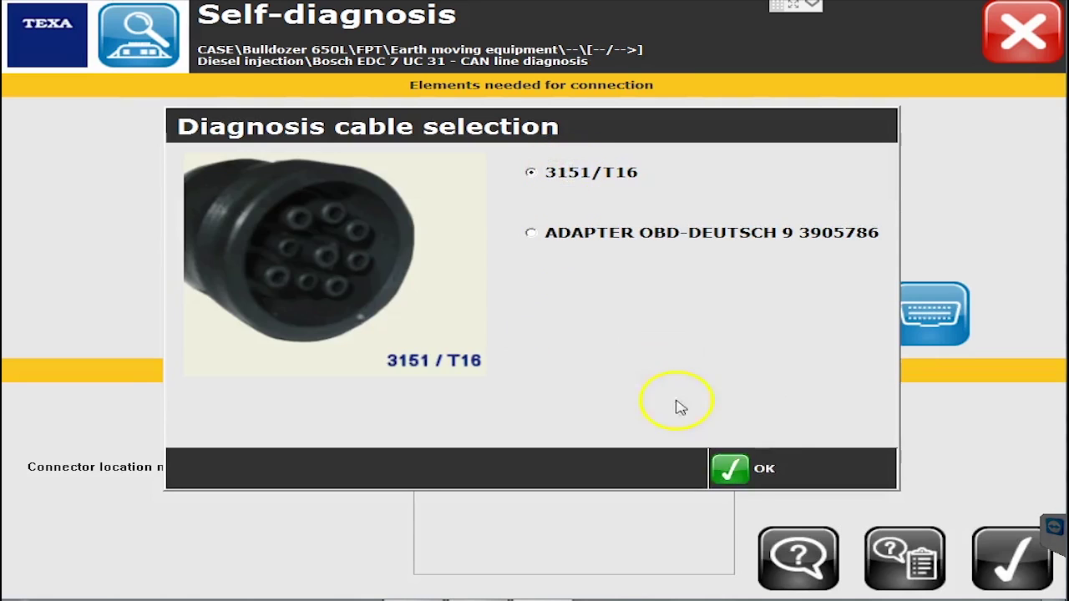
left_click(766, 469)
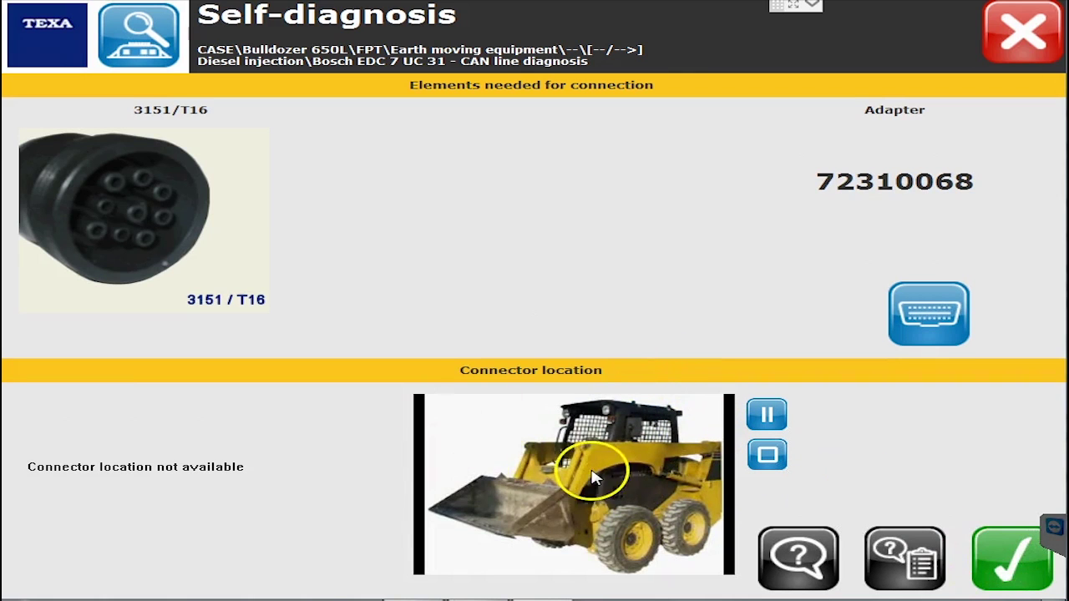
left_click(759, 416)
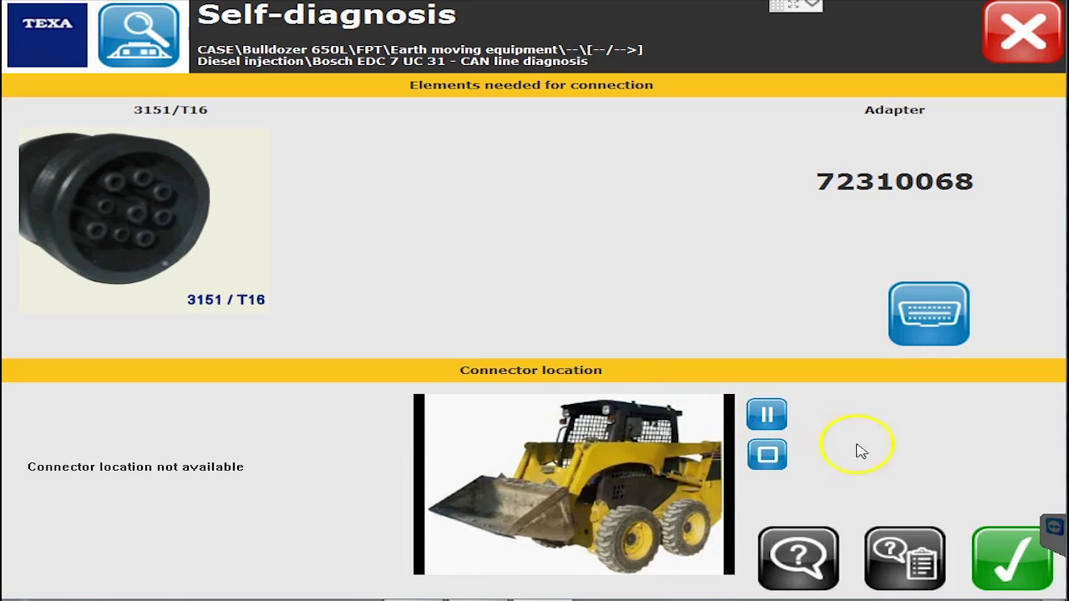
left_click(1017, 573)
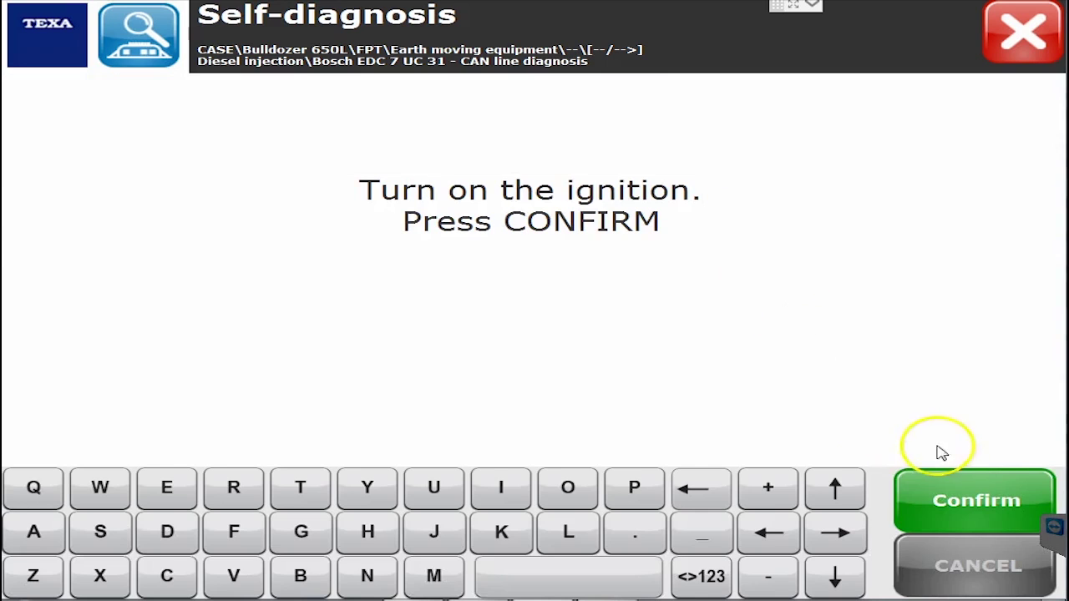
- Confirm ignition on, then review the PARAMETERS, DASHBOARD and FAULTS tabs of the engine unit
left_click(952, 496)
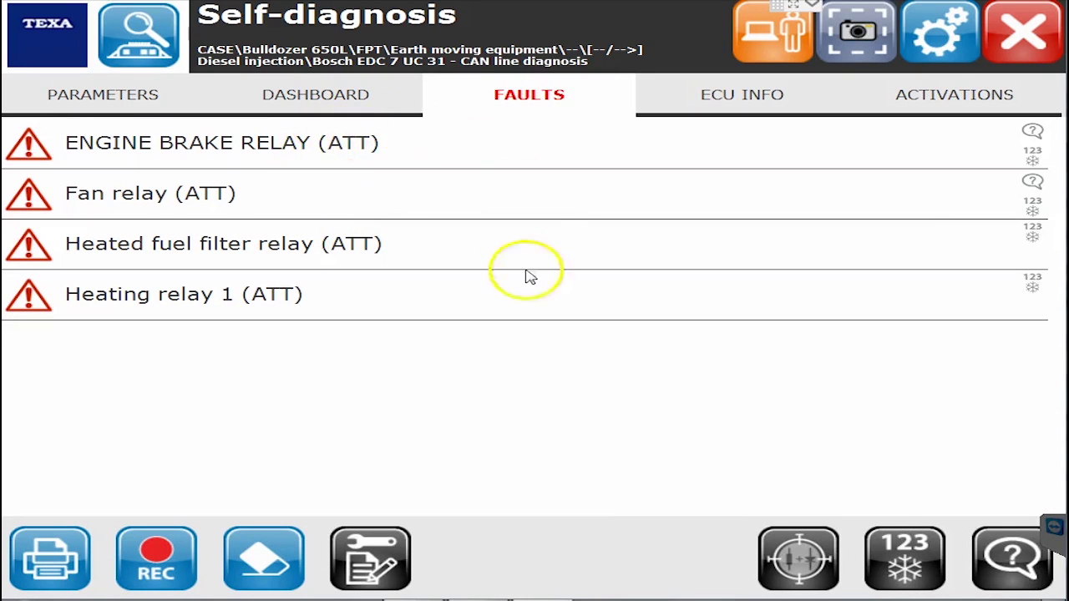
left_click(101, 98)
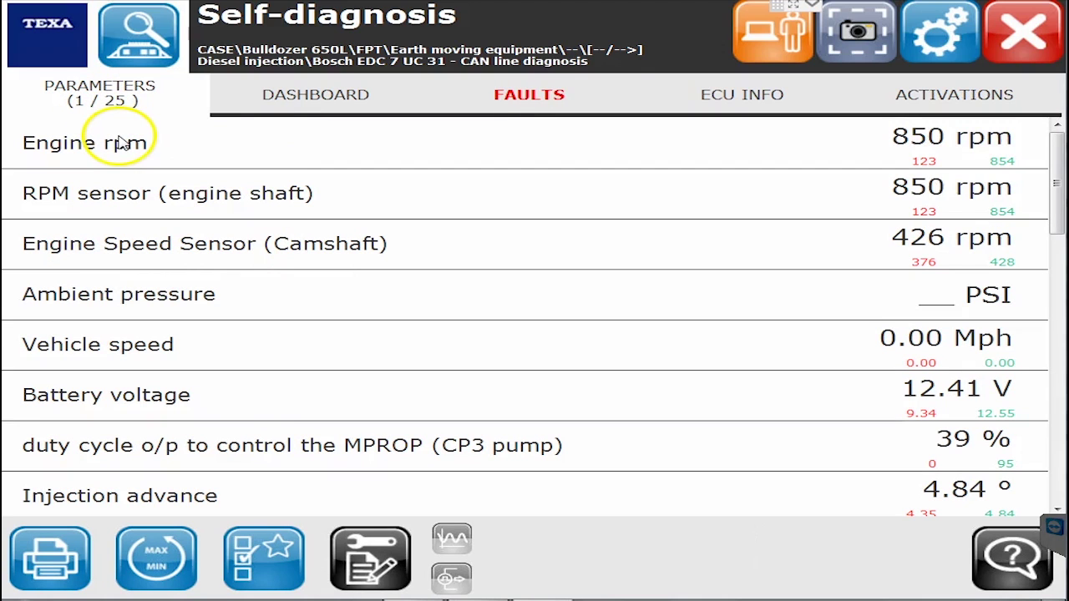
left_click(289, 97)
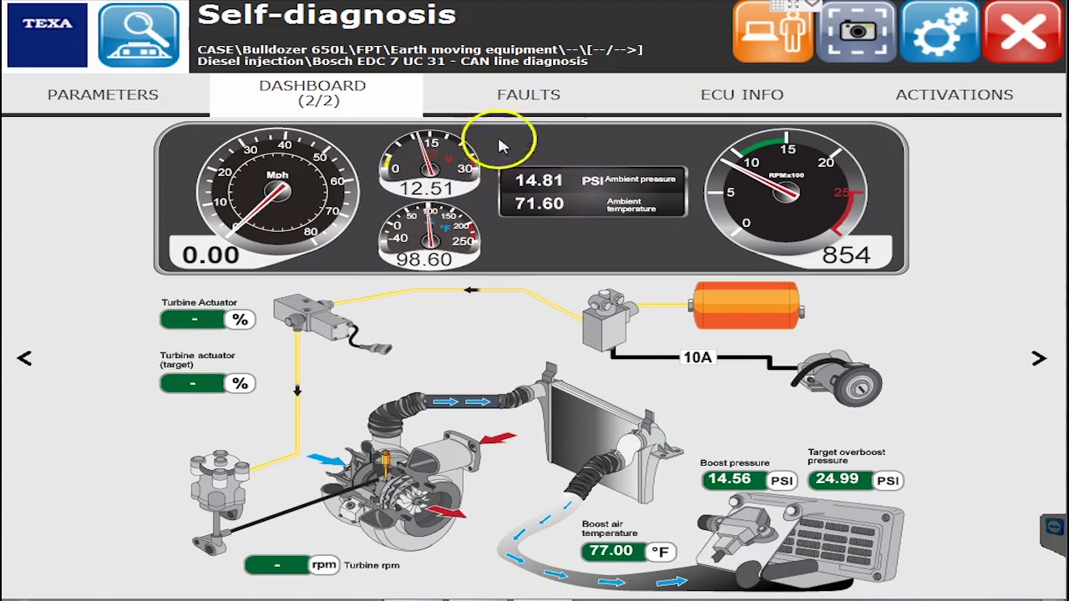
left_click(518, 95)
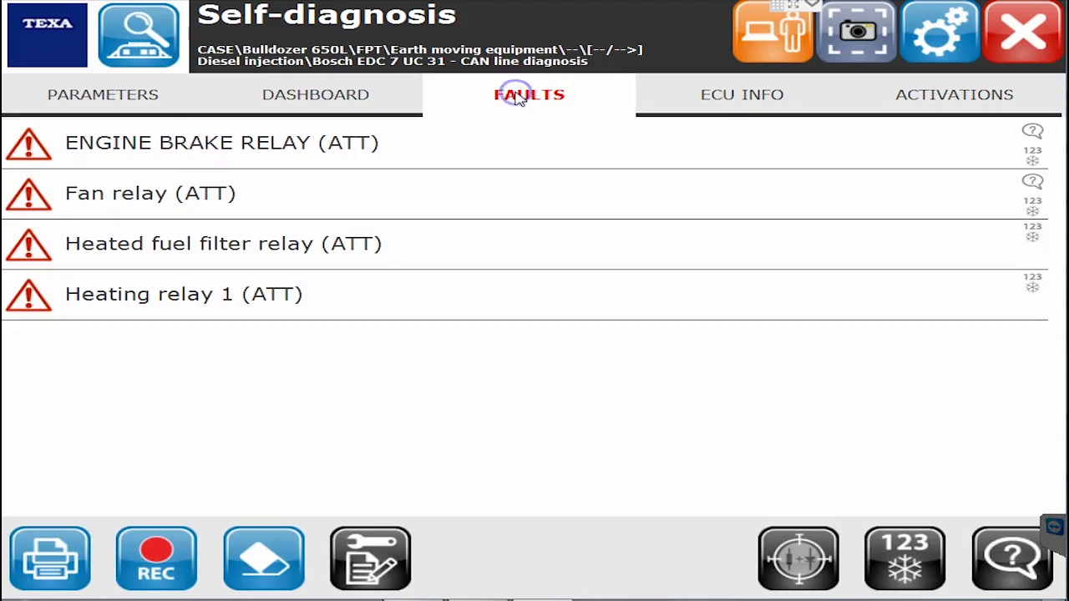
- Read the troubleshooting help for the ENGINE BRAKE RELAY fault, then return to the list
left_click(307, 153)
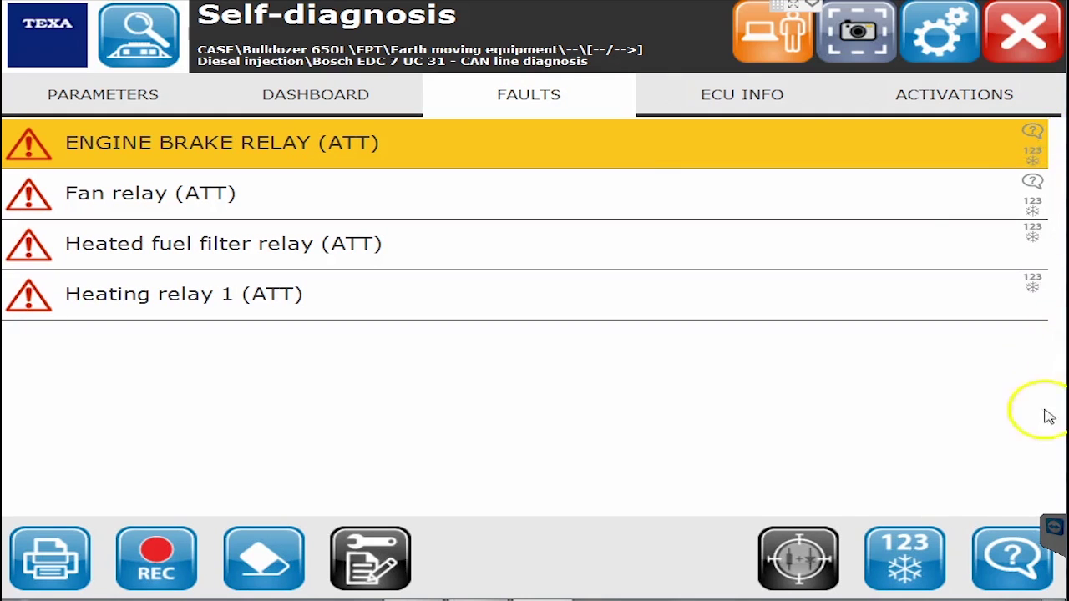
left_click(1018, 554)
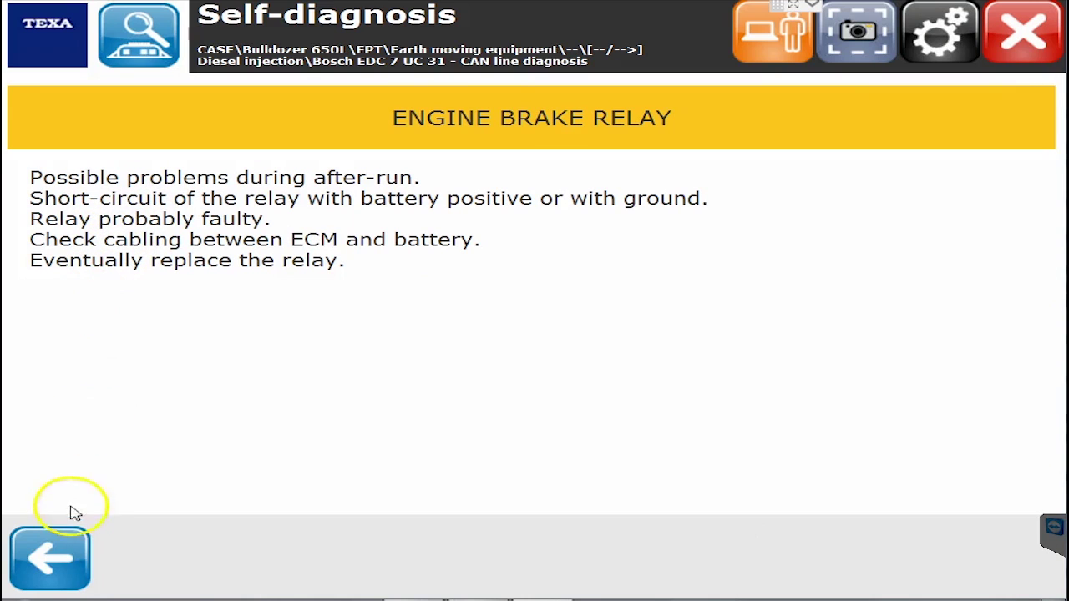
left_click(68, 575)
- Show the troubleshooting help for the Fan relay fault
left_click(450, 296)
left_click(590, 187)
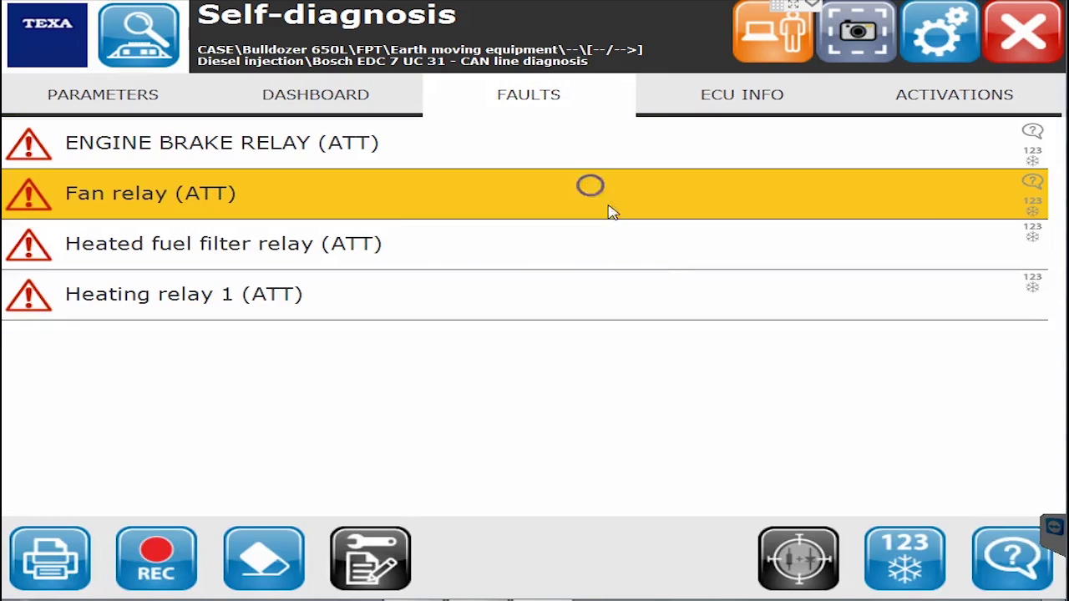
left_click(1012, 559)
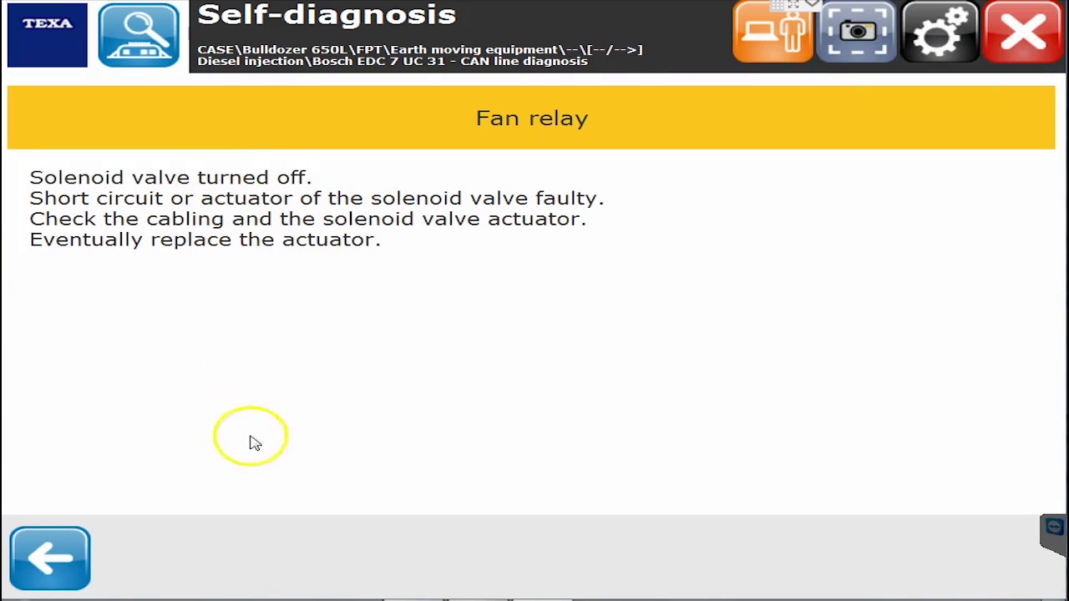
- View ECU INFO, then browse the Injector OFF, Error memory clearing and Rail pressure valve activations
left_click(48, 555)
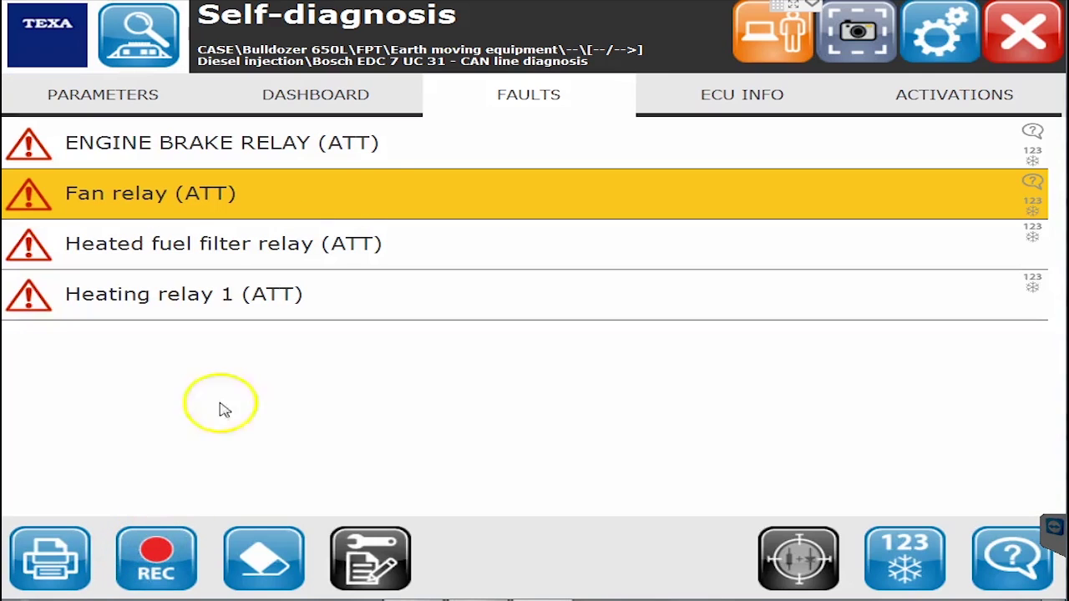
left_click(767, 95)
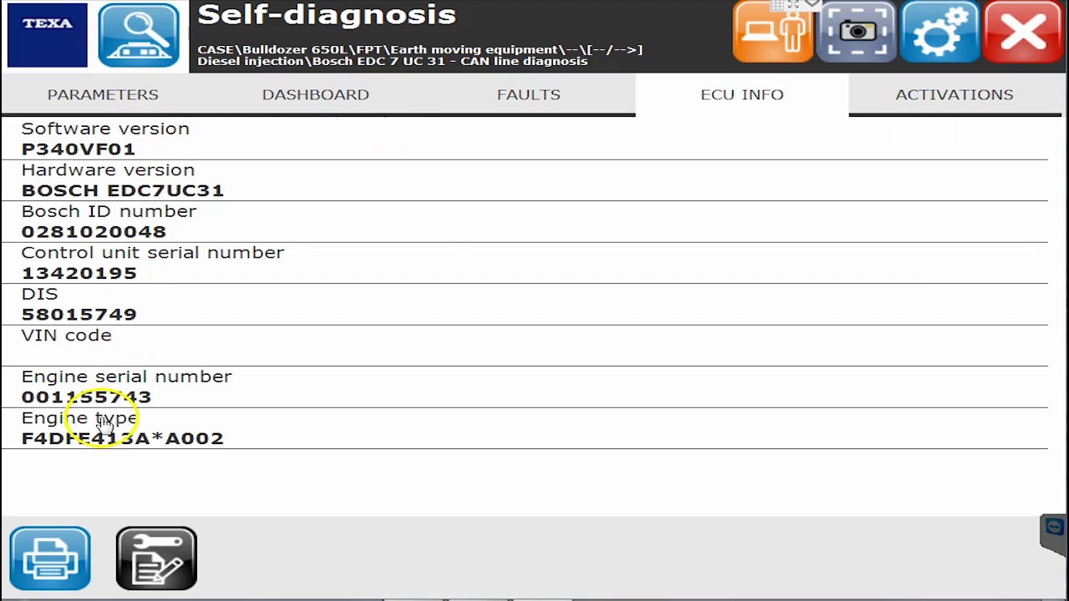
left_click(926, 97)
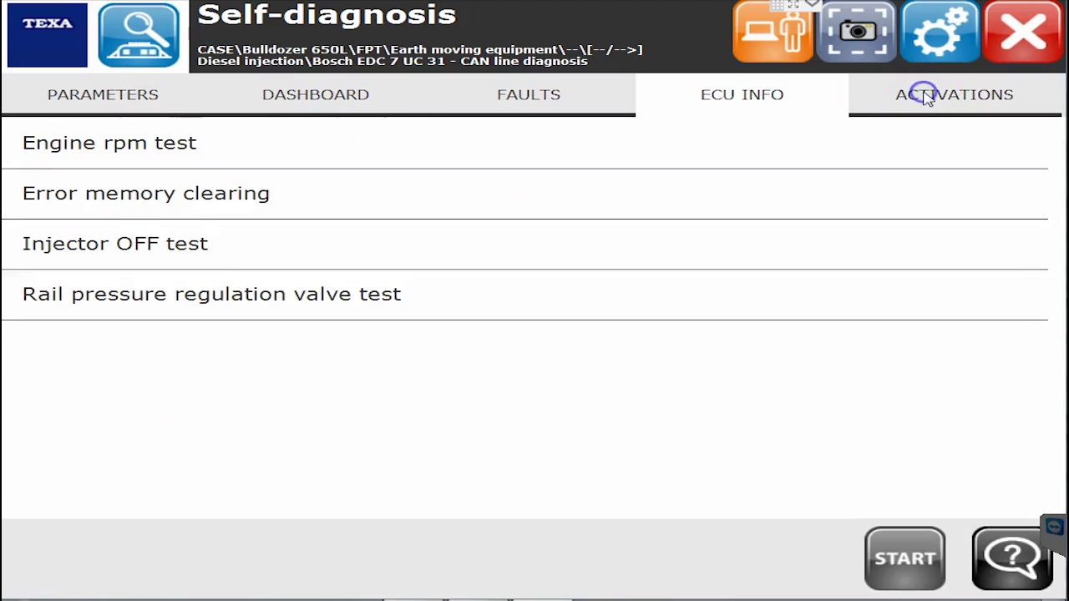
left_click(147, 261)
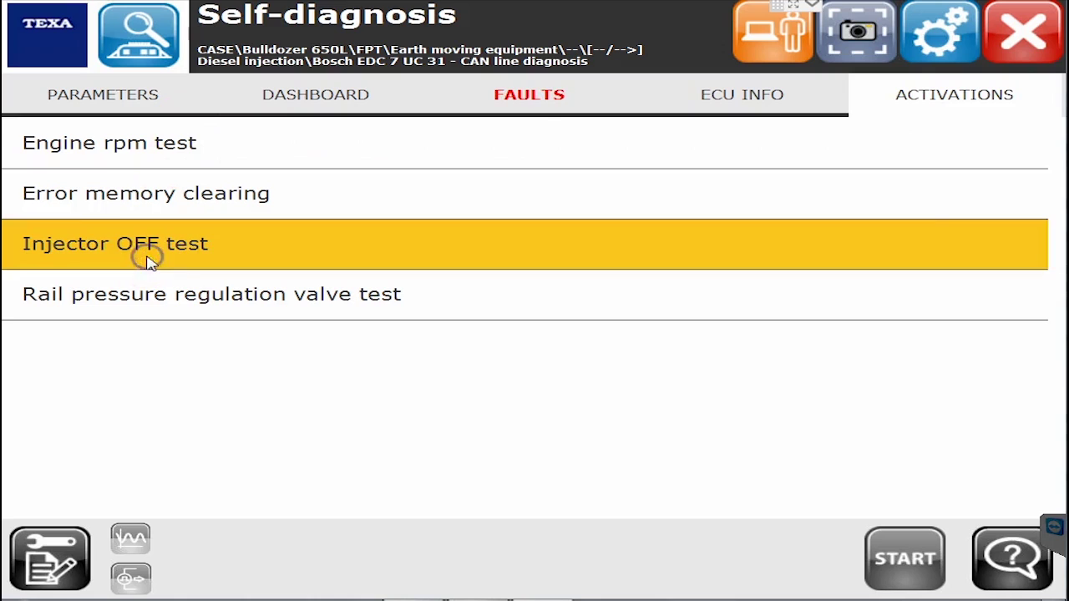
left_click(125, 209)
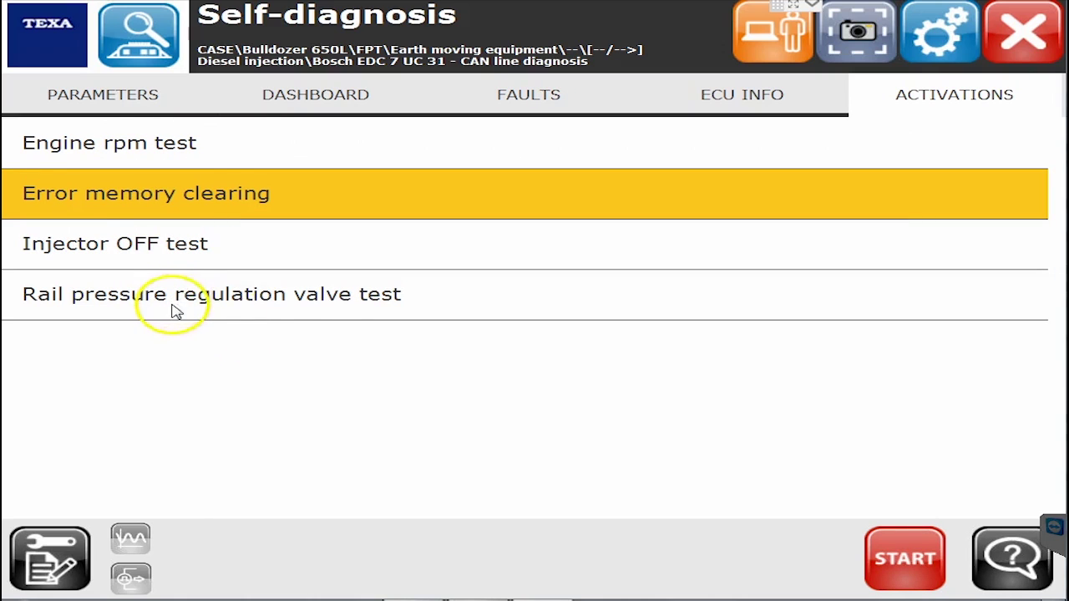
left_click(328, 299)
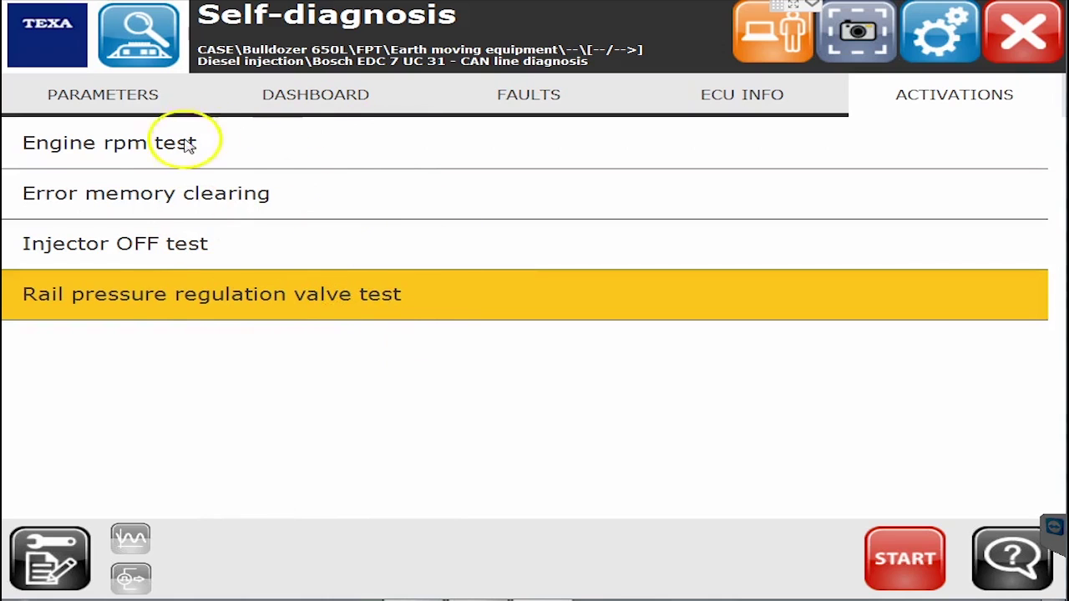
- End communication with the bulldozer's engine control unit and dismiss the remote-support notice
left_click(1028, 62)
left_click(462, 362)
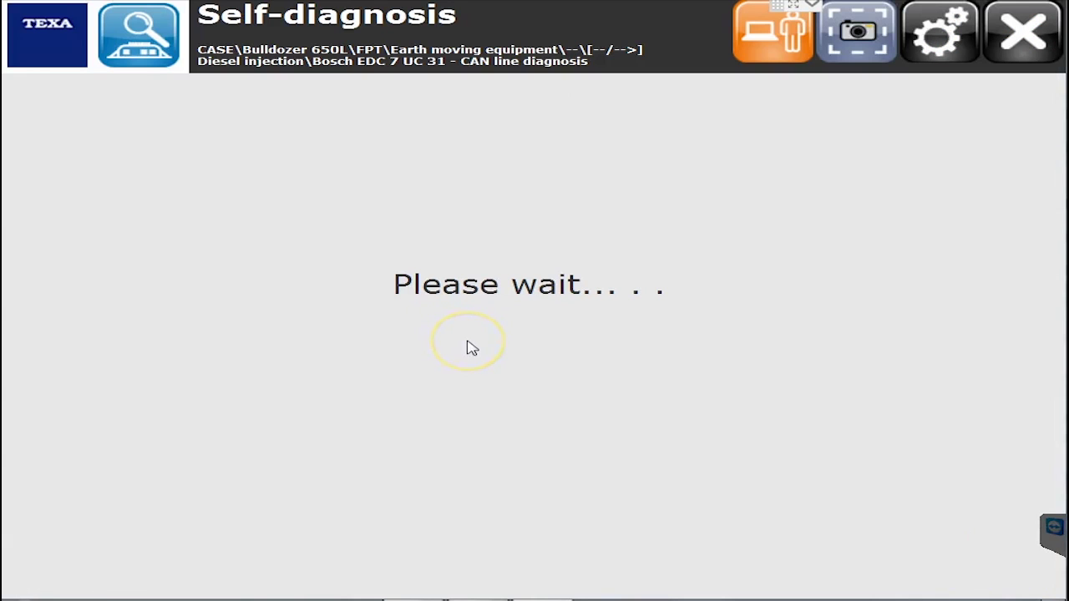
left_click(645, 431)
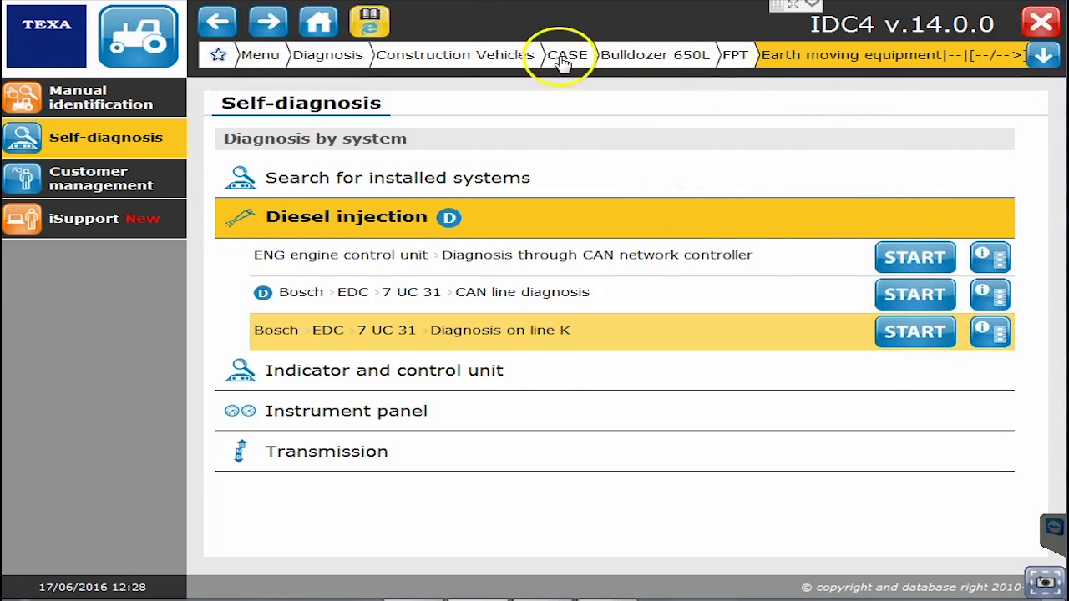
- Select KUBOTA, SVL Series Skid-steer, Tier 3 / Tier 4 engine, Earth moving equipment
left_click(455, 56)
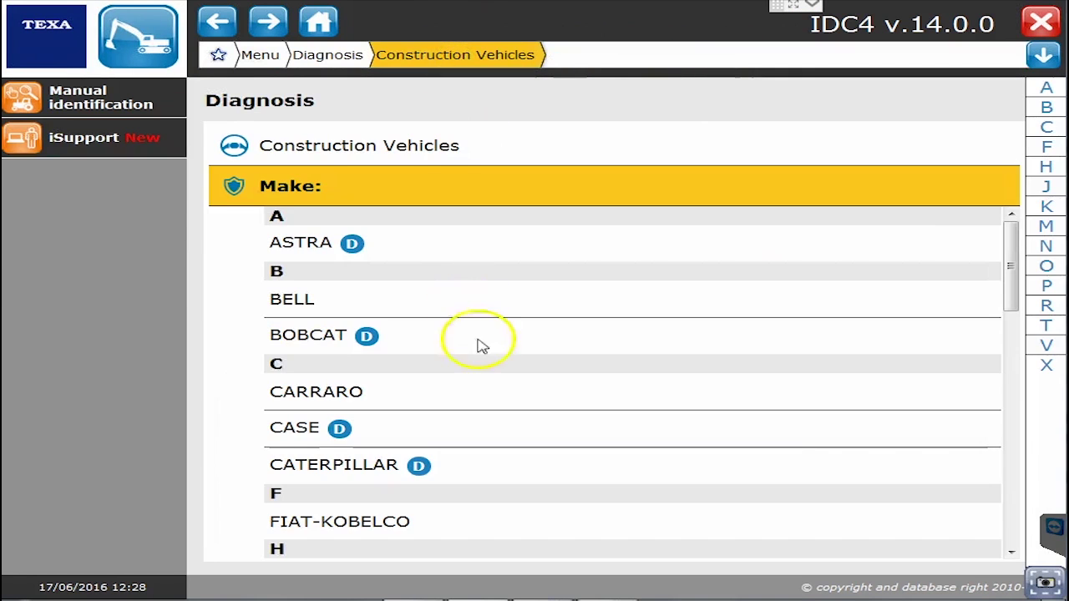
scroll(482, 389, "down", 3)
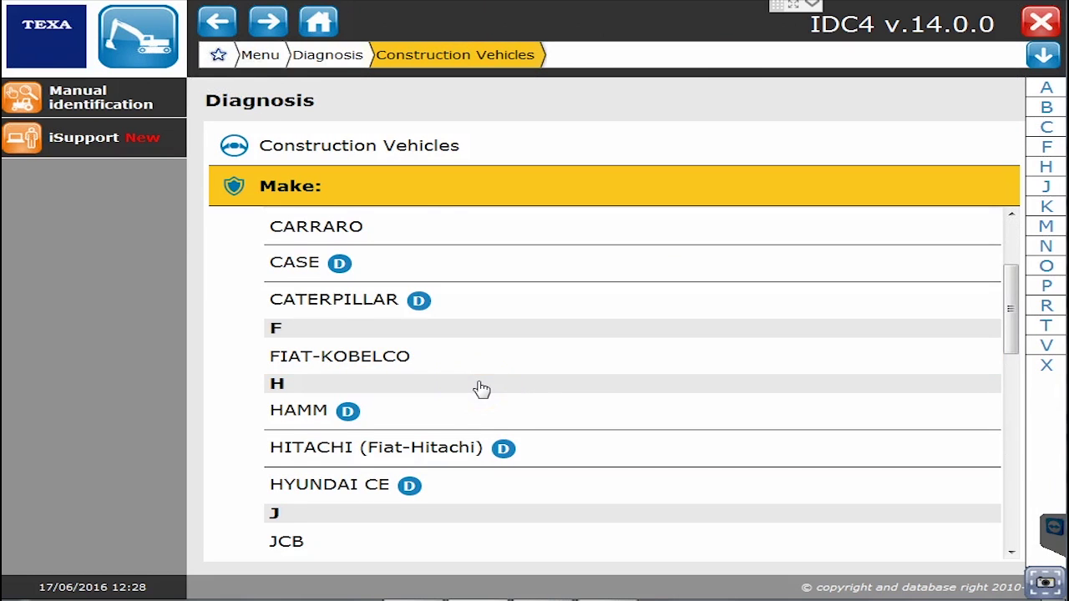
scroll(482, 389, "down", 3)
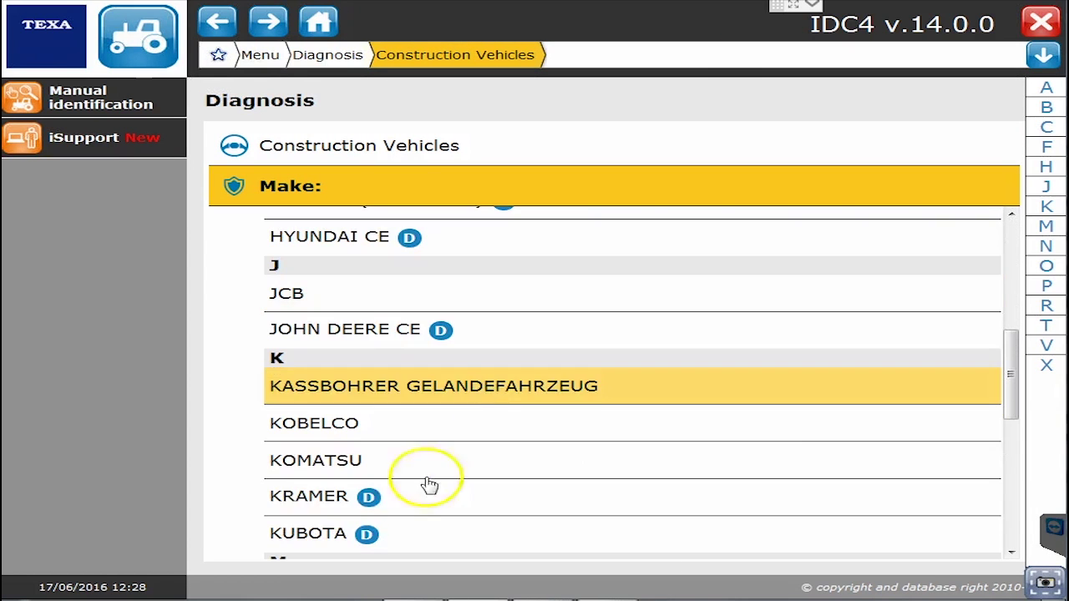
left_click(423, 538)
left_click(401, 272)
left_click(441, 316)
left_click(416, 352)
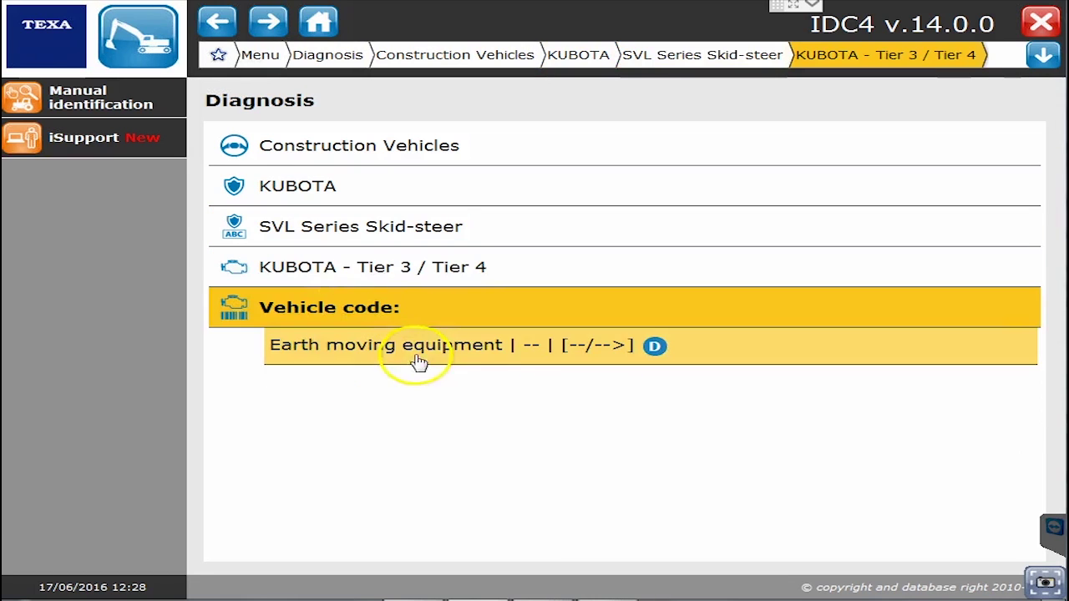
- Select the Diesel injection ECU Engine control unit and start its diagnosis
left_click(487, 184)
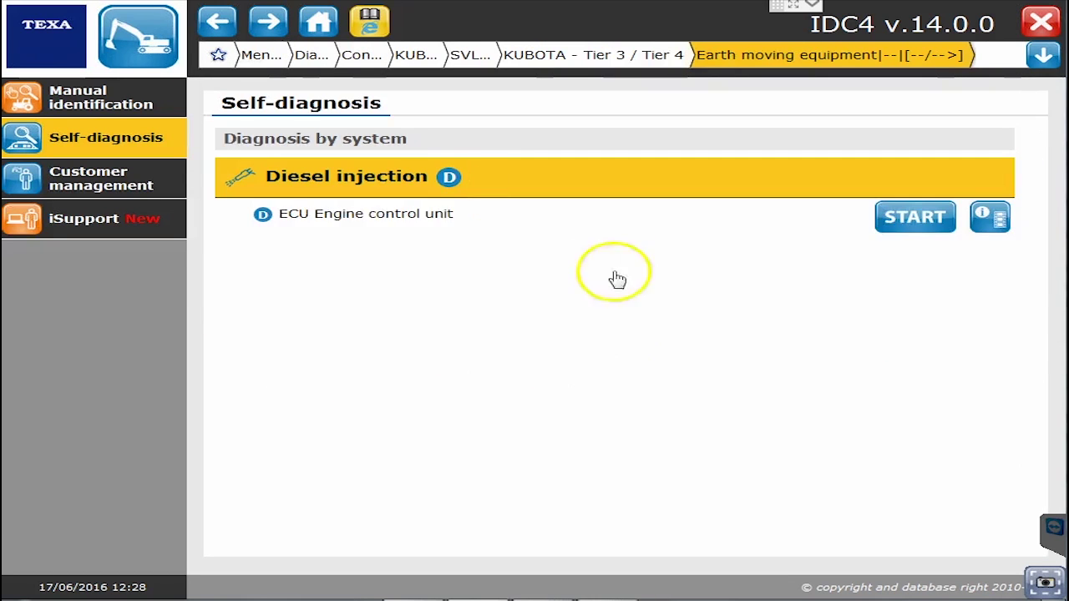
left_click(878, 220)
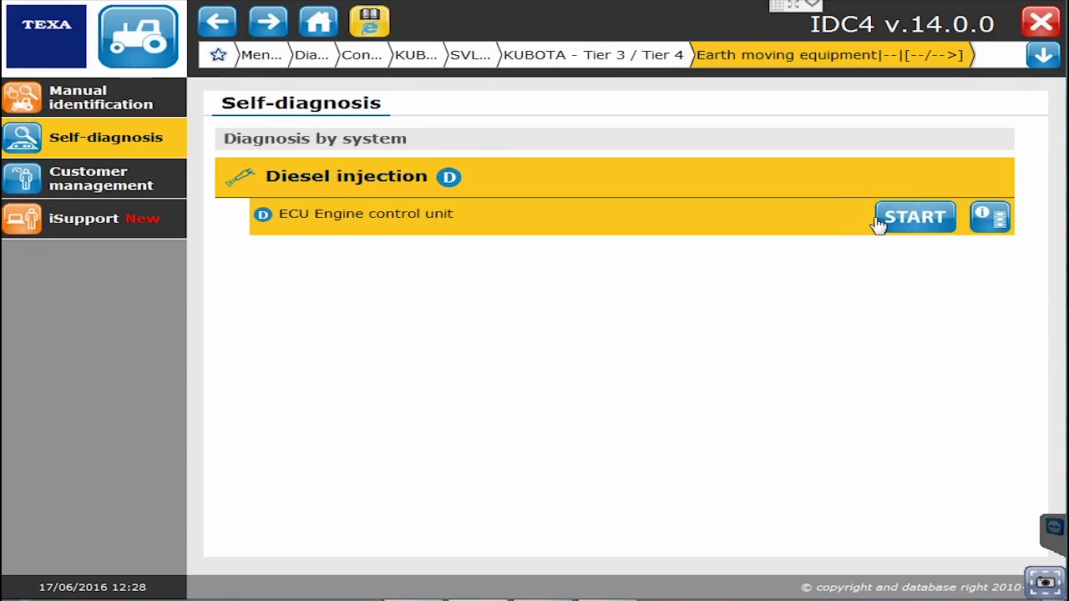
left_click(919, 216)
left_click(995, 216)
left_click(735, 285)
- Run DEMO diagnosis with the 3151/T55 cable, accept the connection and confirm ignition on
left_click(509, 334)
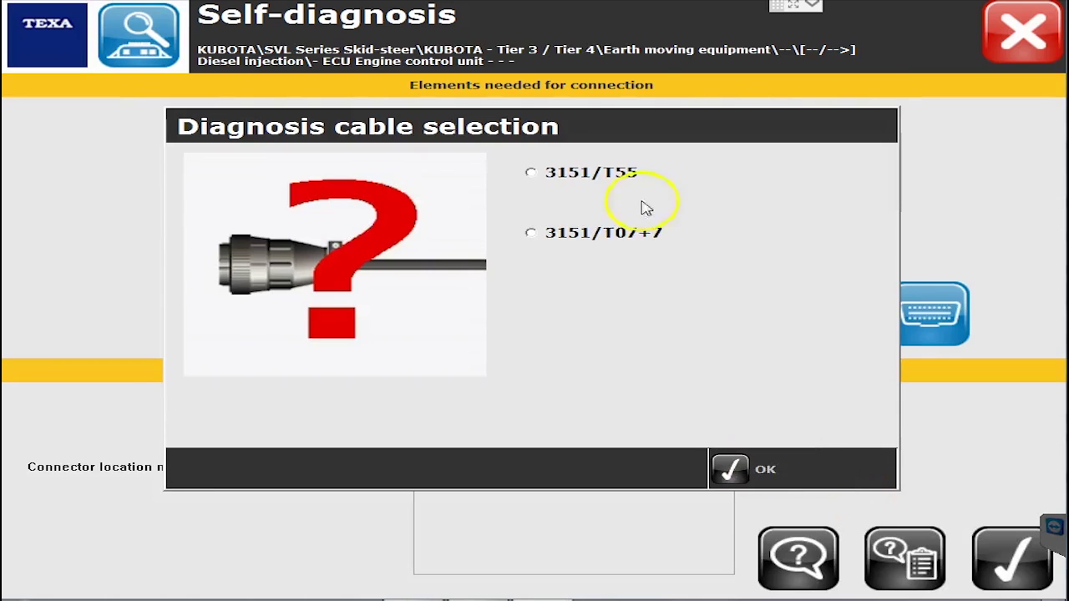
left_click(765, 469)
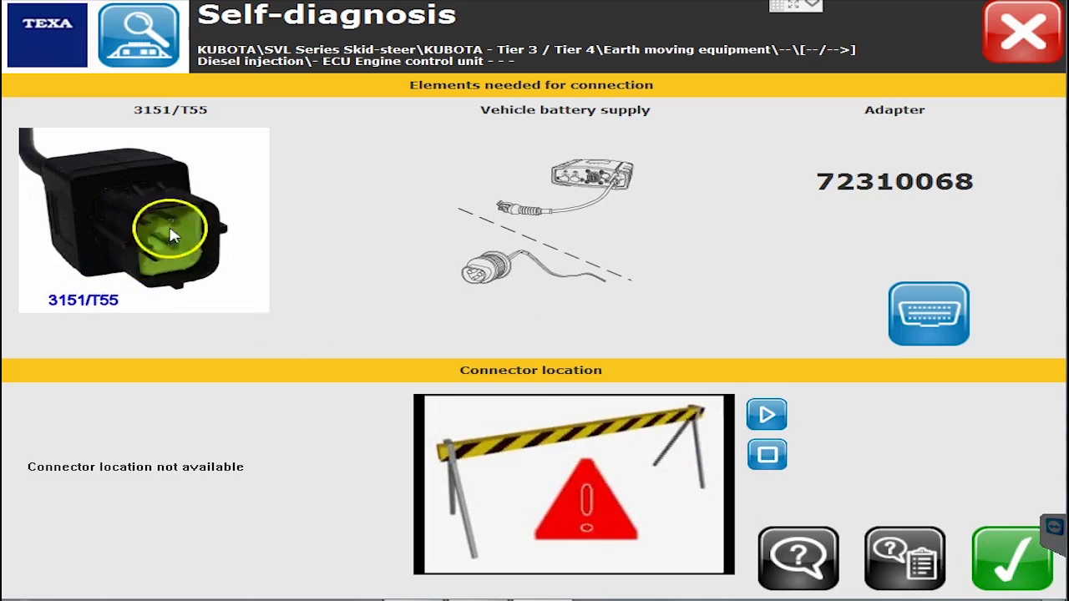
left_click(1026, 578)
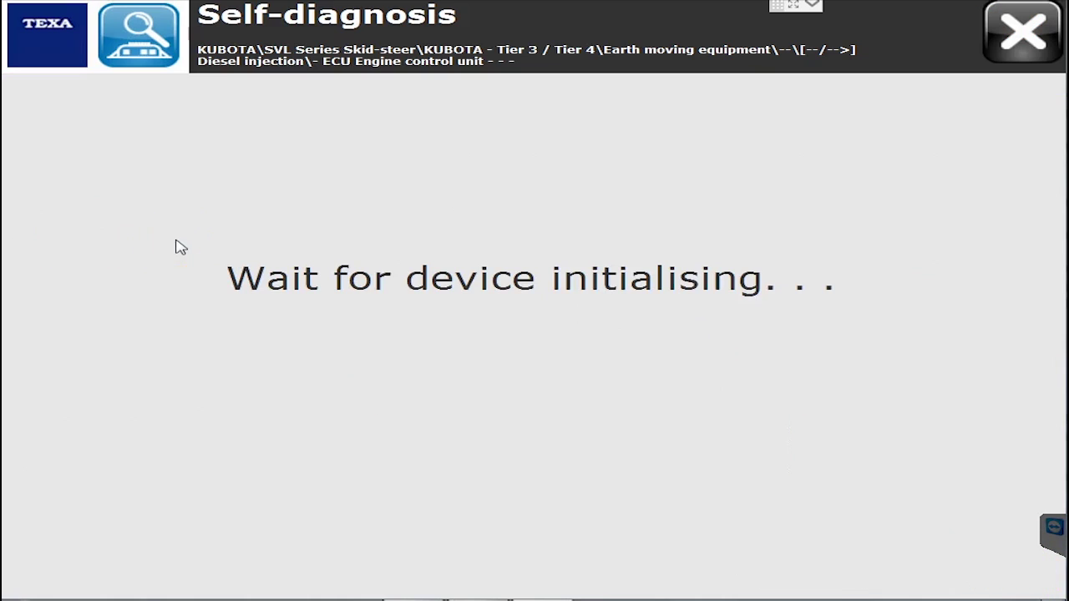
left_click(435, 359)
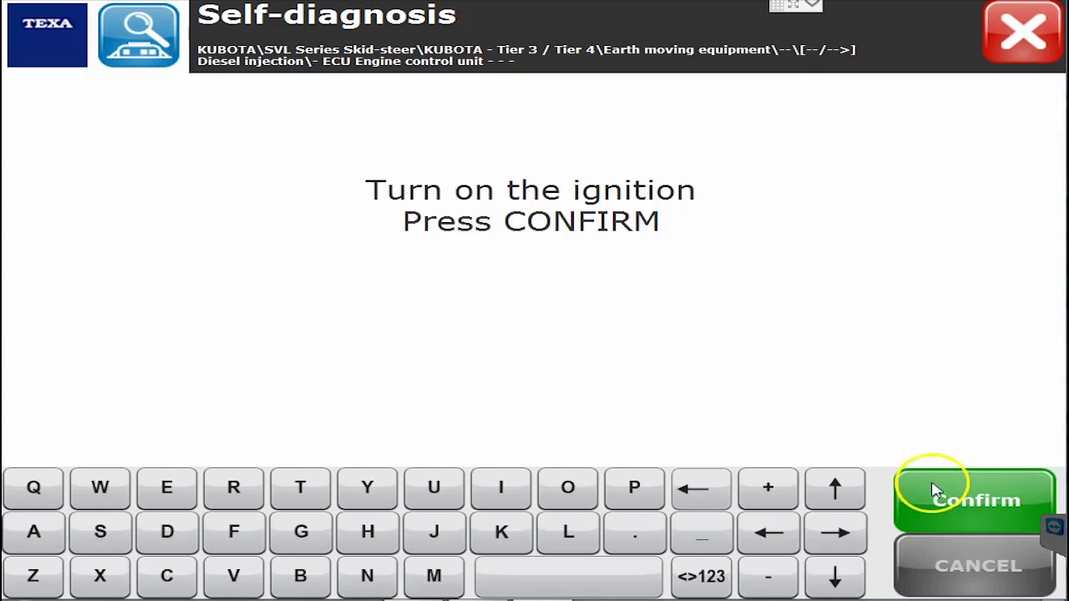
left_click(935, 491)
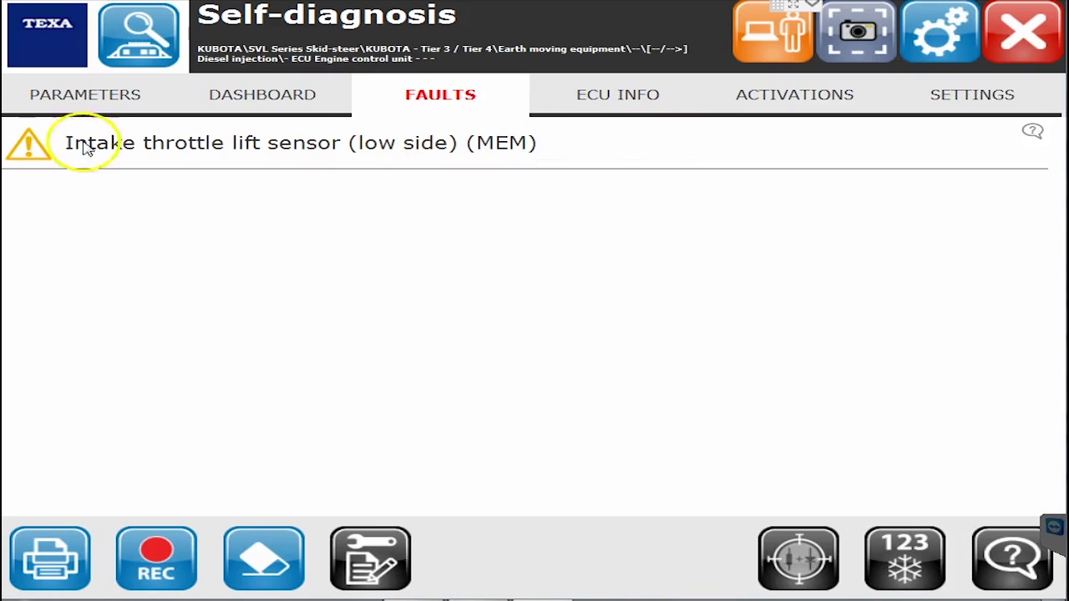
left_click(77, 99)
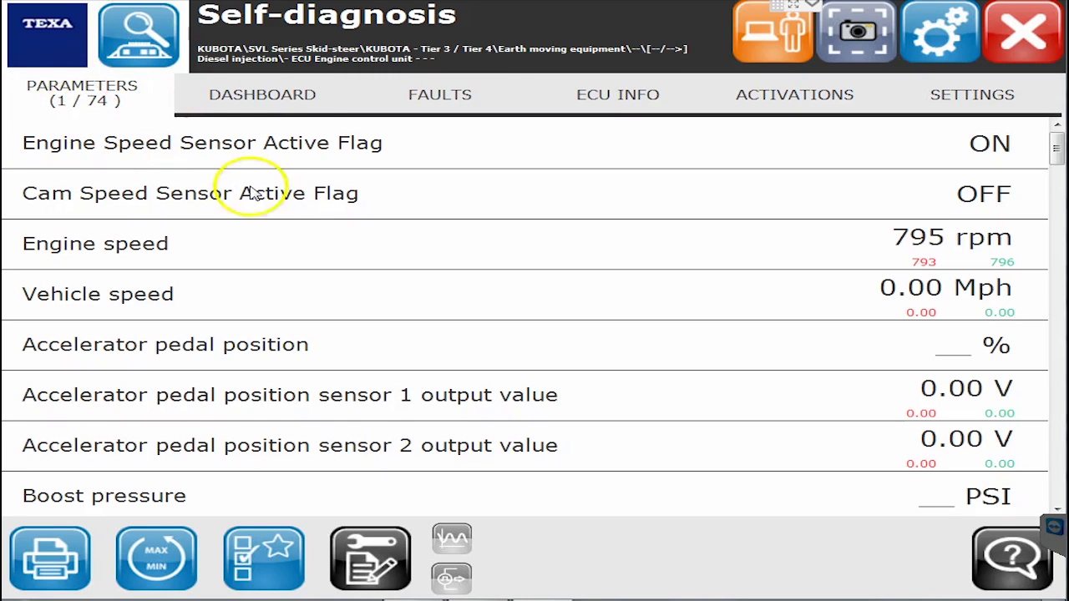
left_click(254, 95)
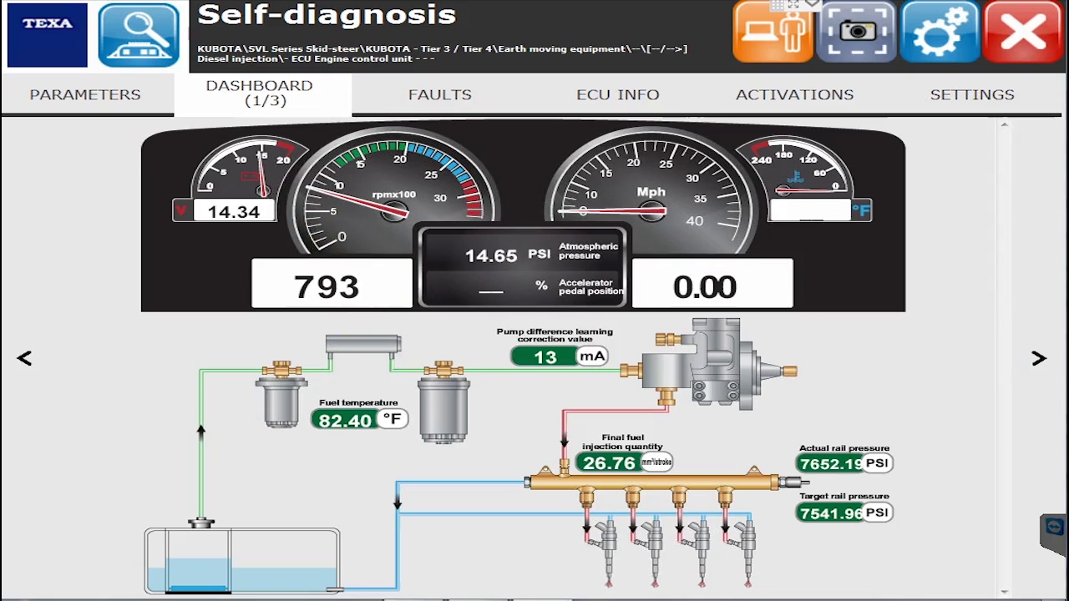
left_click(1039, 361)
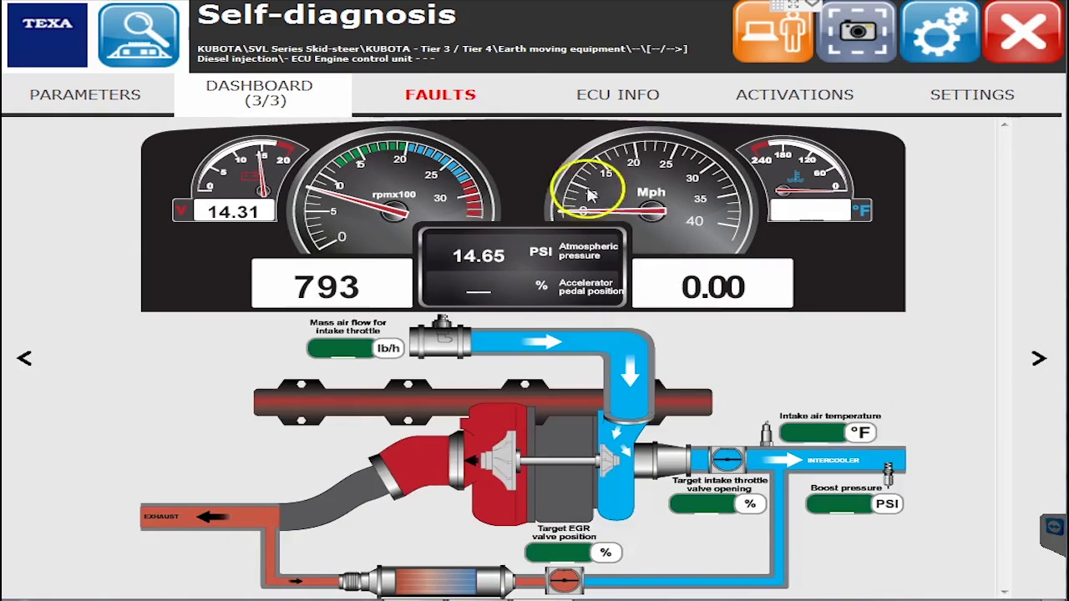
left_click(436, 94)
left_click(470, 135)
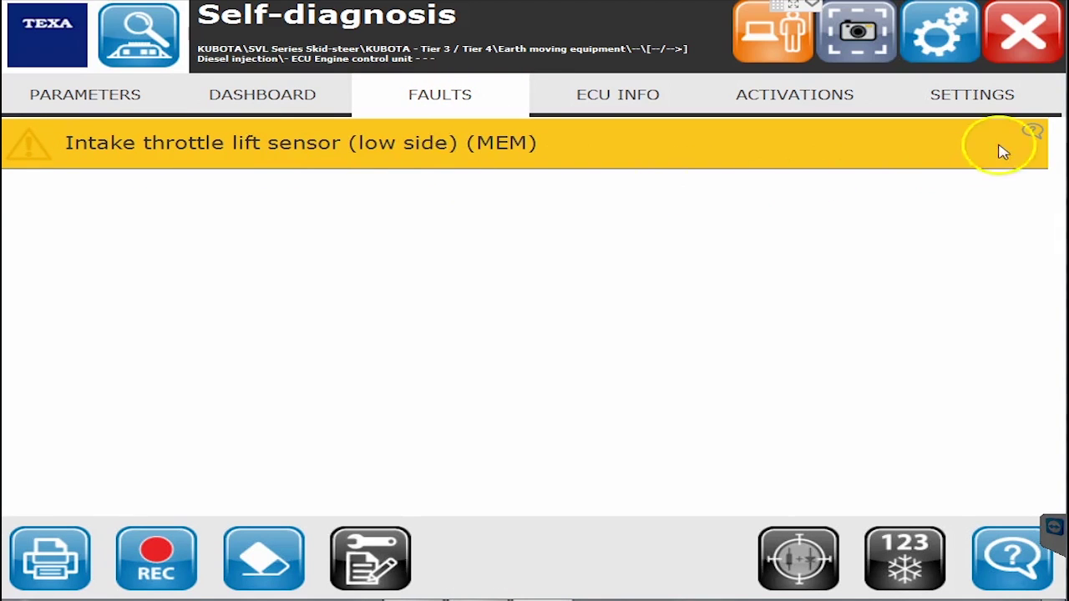
- Read the intake throttle fault explanation, then view ECU INFO and the ACTIVATIONS list
left_click(1013, 558)
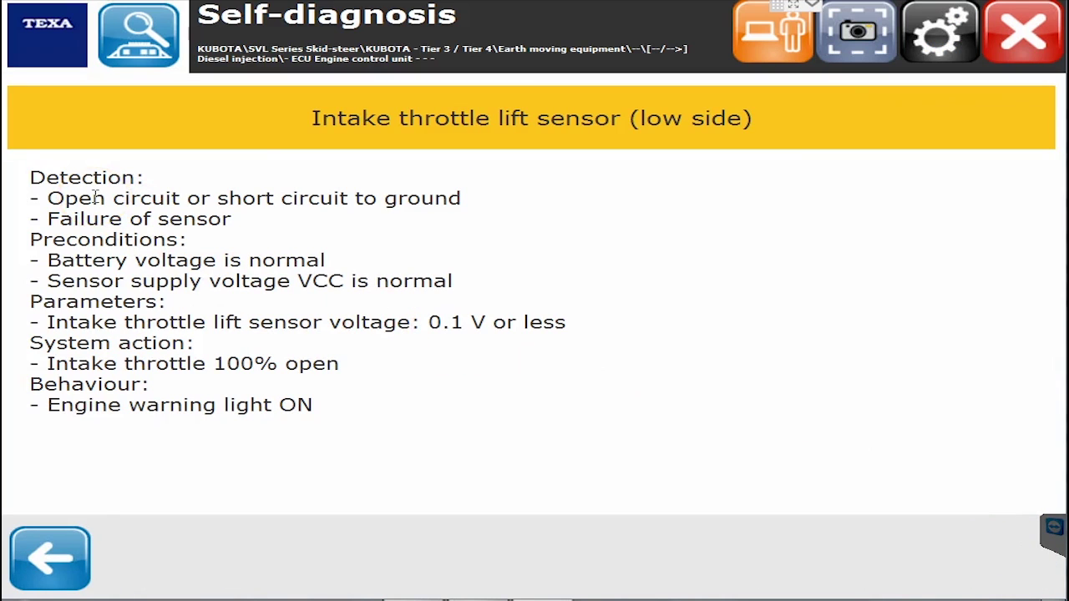
left_click(50, 558)
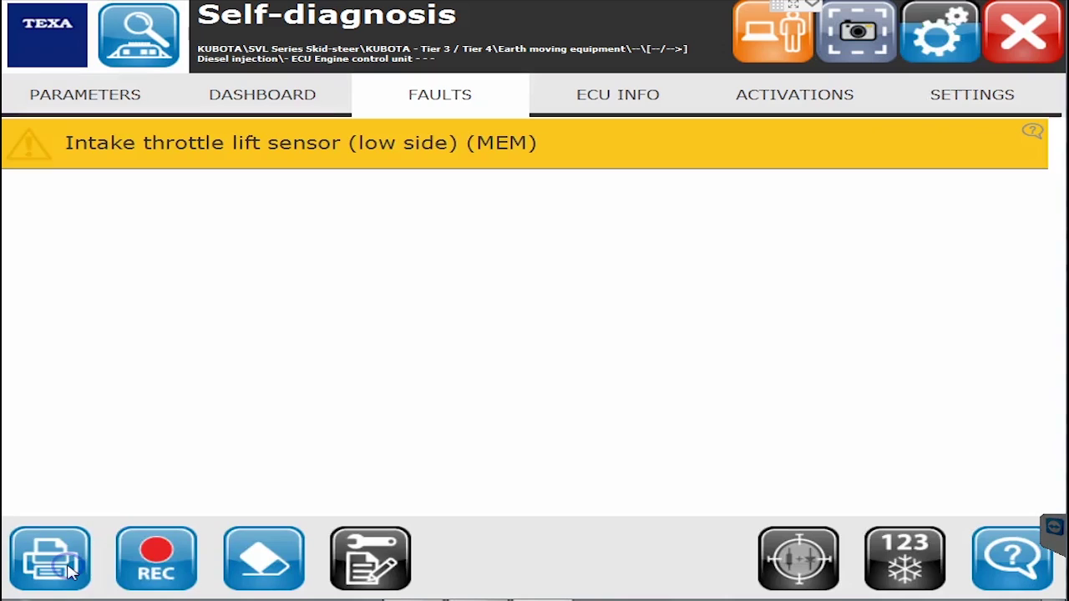
left_click(622, 96)
left_click(808, 95)
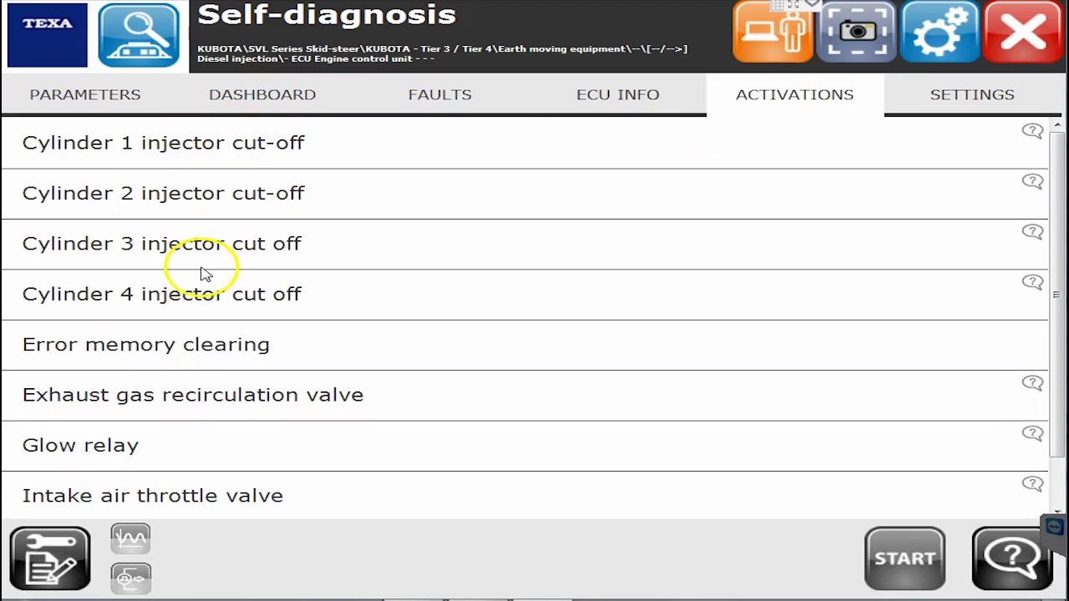
- Read the Glow relay activation description, then show the SETTINGS procedures list
left_click(224, 459)
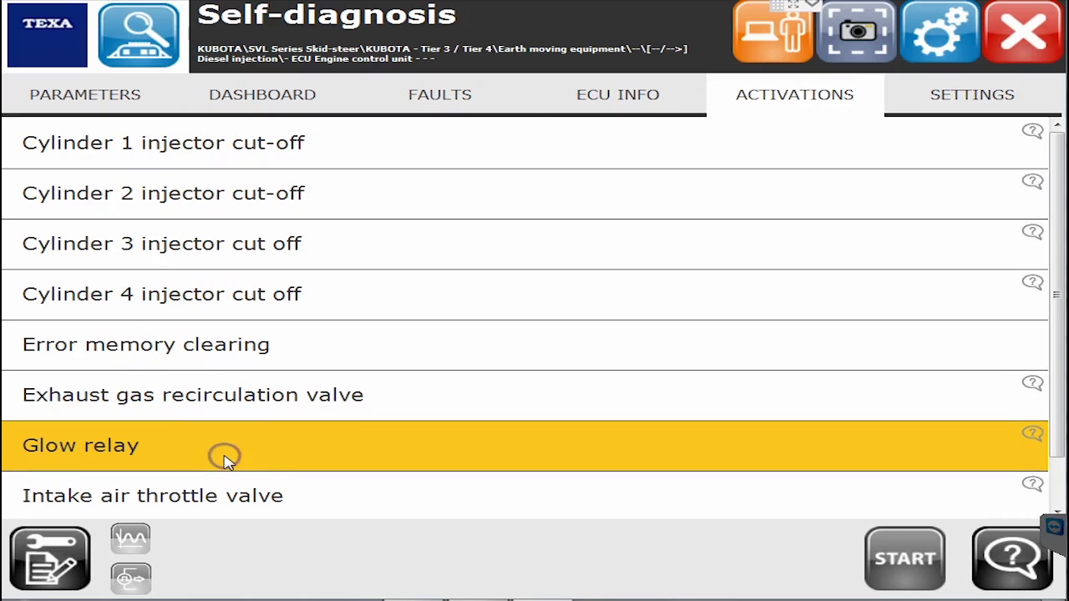
left_click(1023, 566)
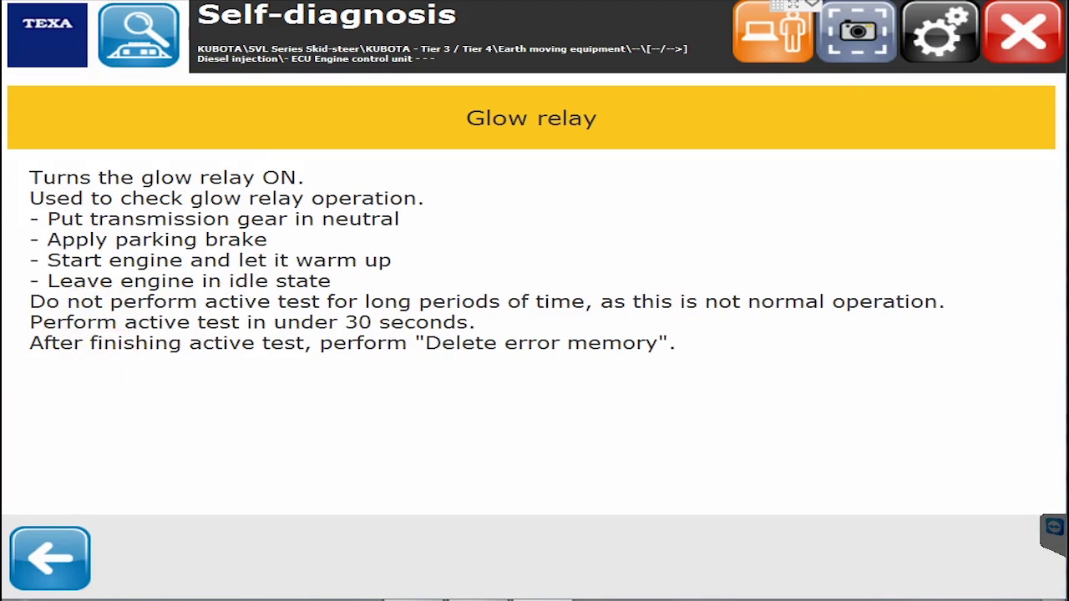
left_click(46, 556)
left_click(973, 94)
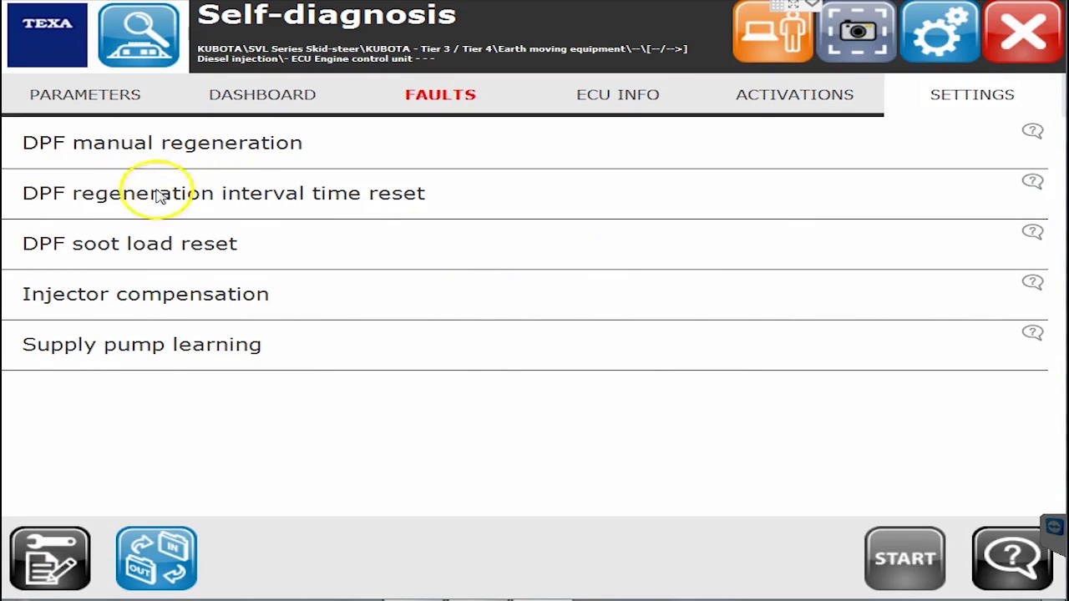
left_click(163, 306)
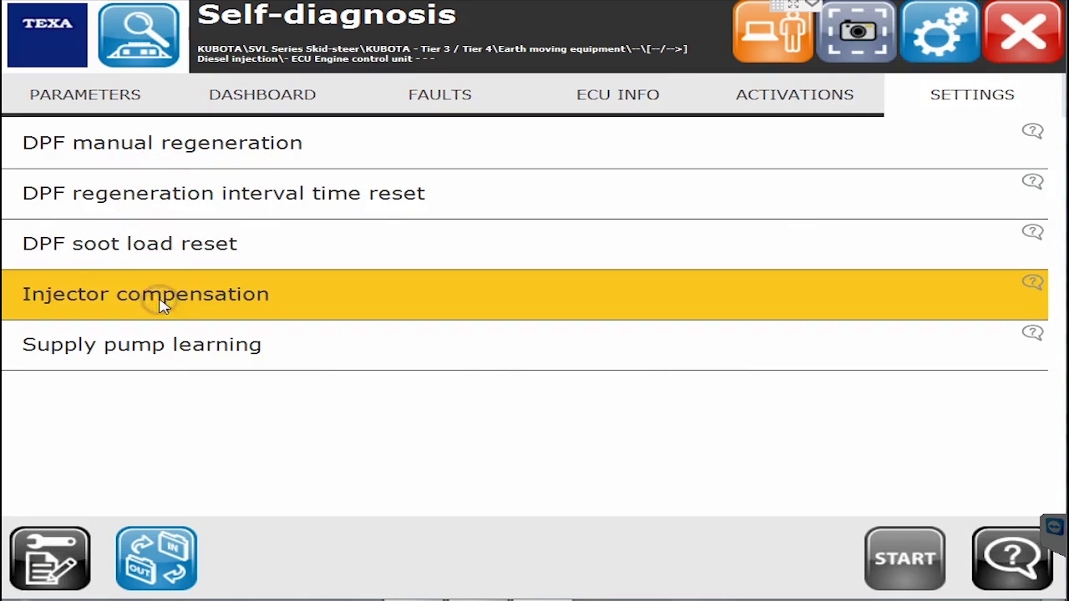
left_click(1002, 568)
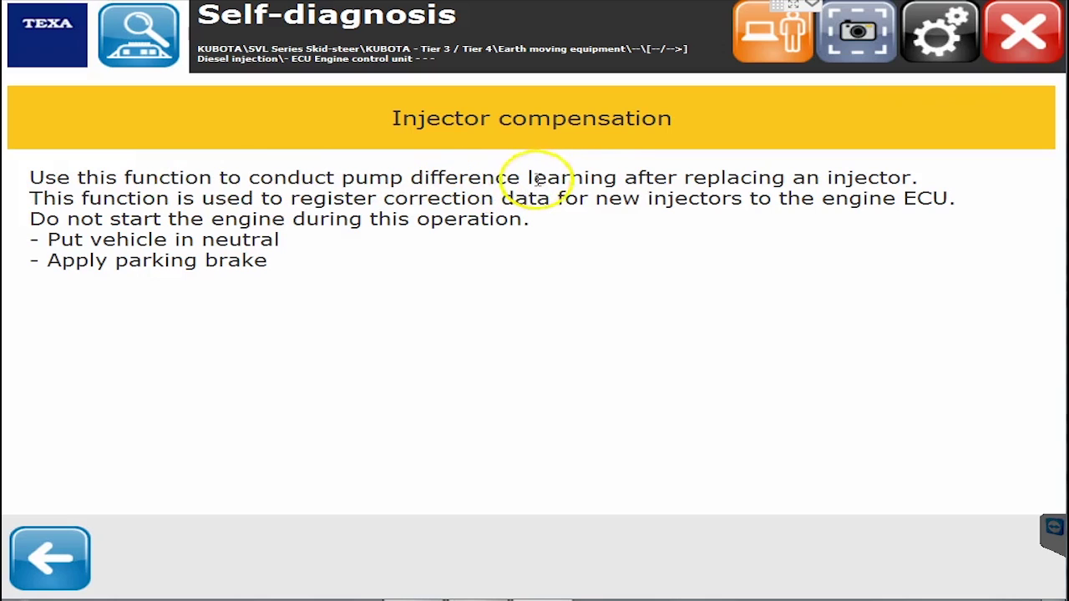
left_click(77, 539)
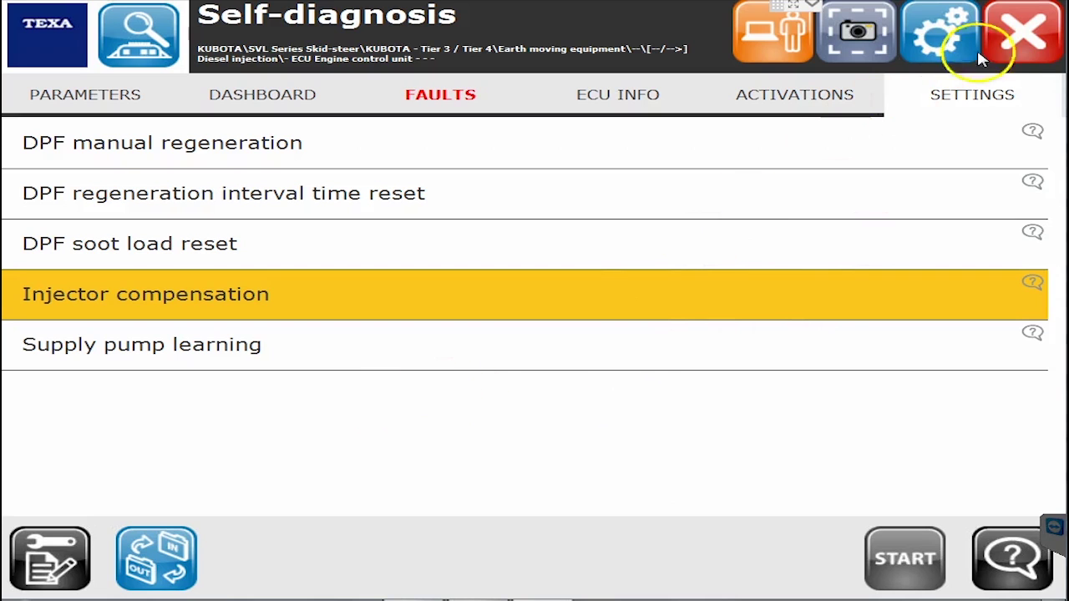
- Request ending communication with the Kubota engine control unit via the red X
left_click(1024, 40)
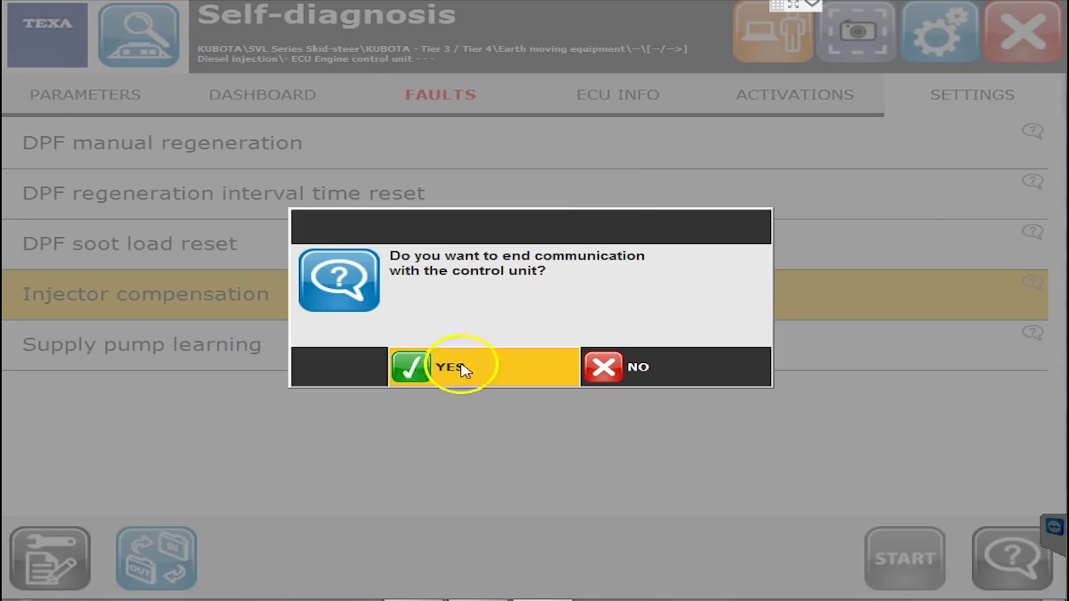